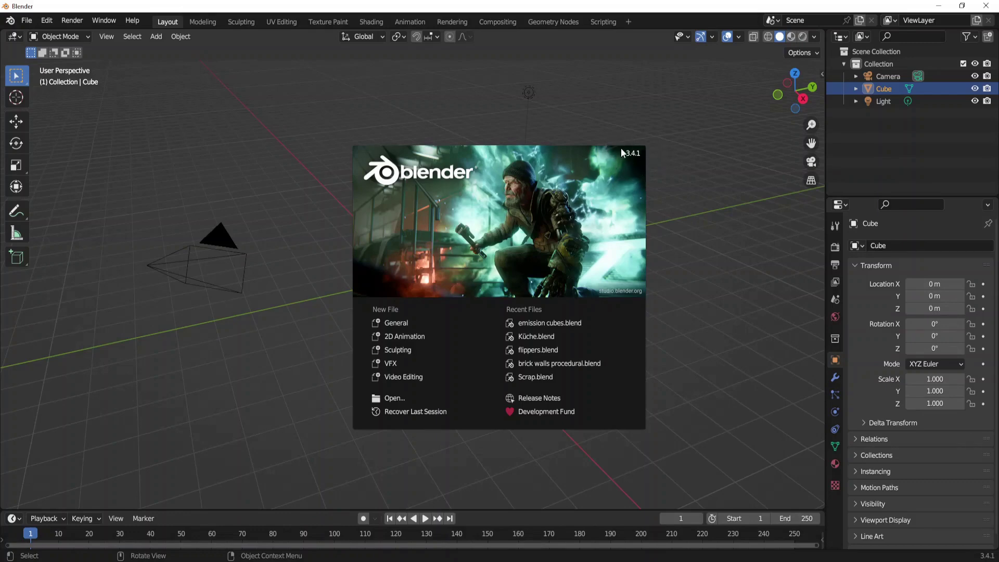
Step: Start a new General scene and delete the default light and camera
{"action": "left_click", "coordinate": [404, 324]}
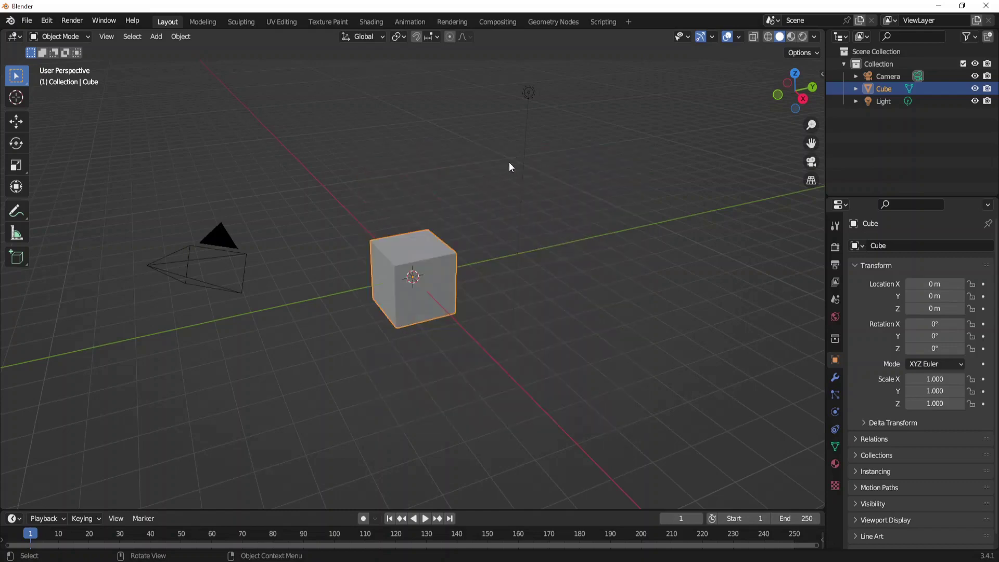
{"action": "left_click", "coordinate": [529, 99]}
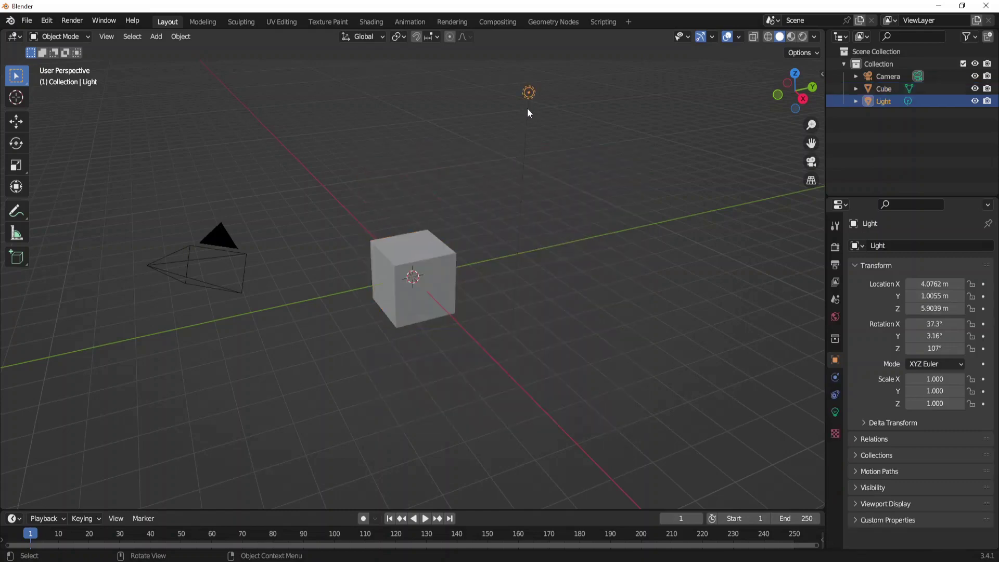
{"action": "left_click", "coordinate": [223, 256], "text": "shift"}
{"action": "key", "text": "x"}
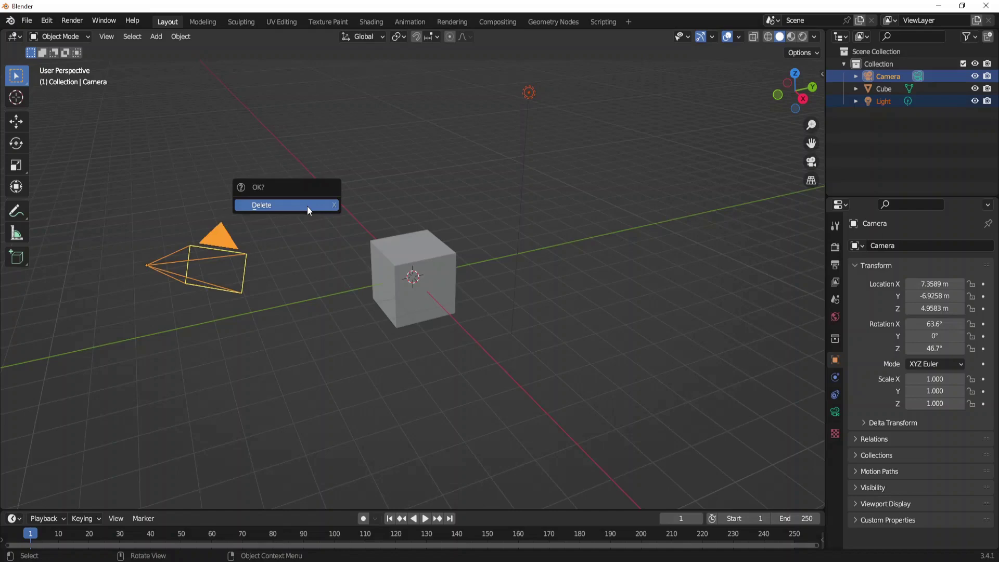
{"action": "left_click", "coordinate": [307, 205]}
Step: Create a new geometry node tree on the default cube and space the Group Input and Group Output nodes apart
{"action": "left_click", "coordinate": [425, 267]}
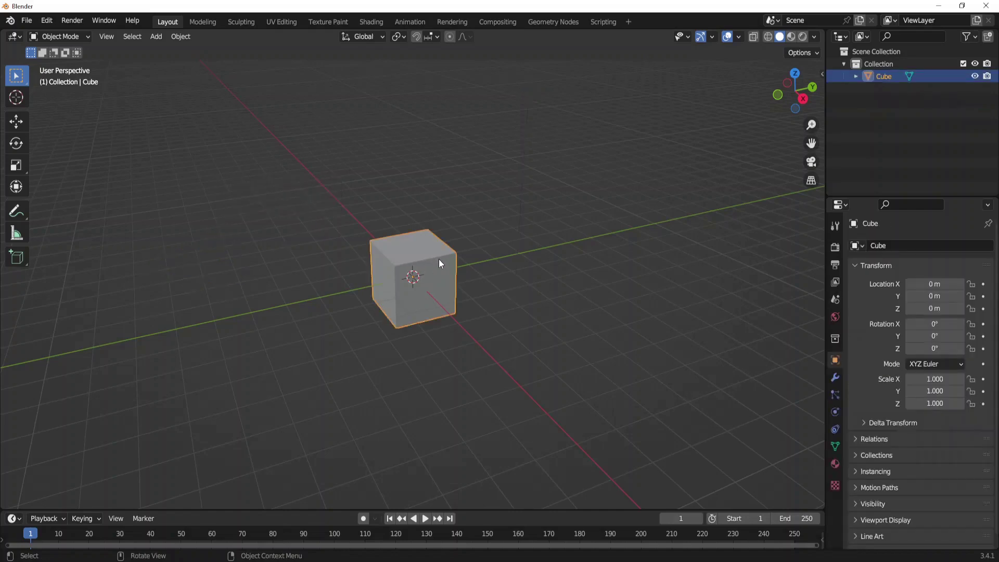
{"action": "left_click", "coordinate": [552, 22]}
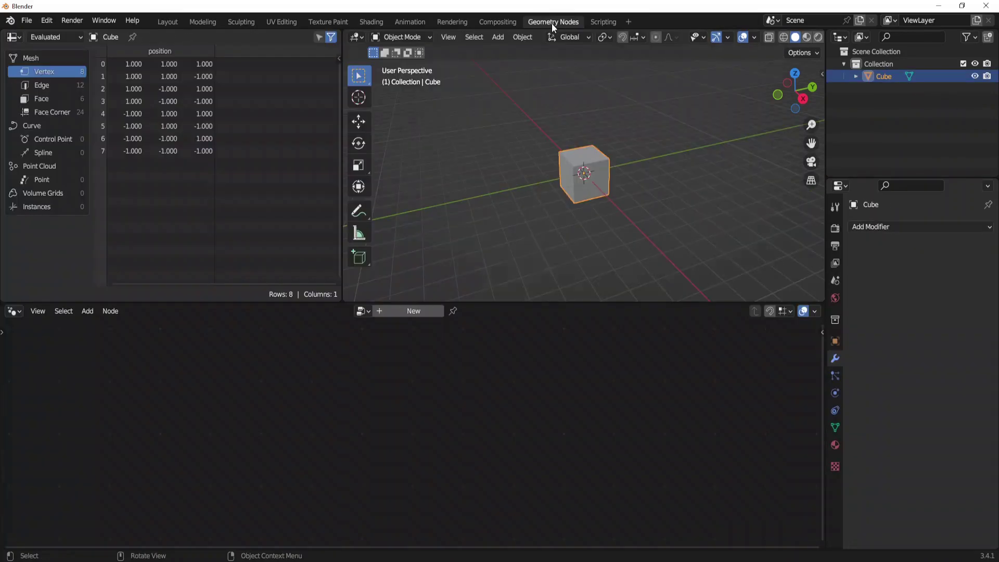
{"action": "left_click", "coordinate": [411, 312]}
{"action": "left_click", "coordinate": [289, 437]}
{"action": "left_click_drag", "start_coordinate": [289, 436], "coordinate": [267, 393]}
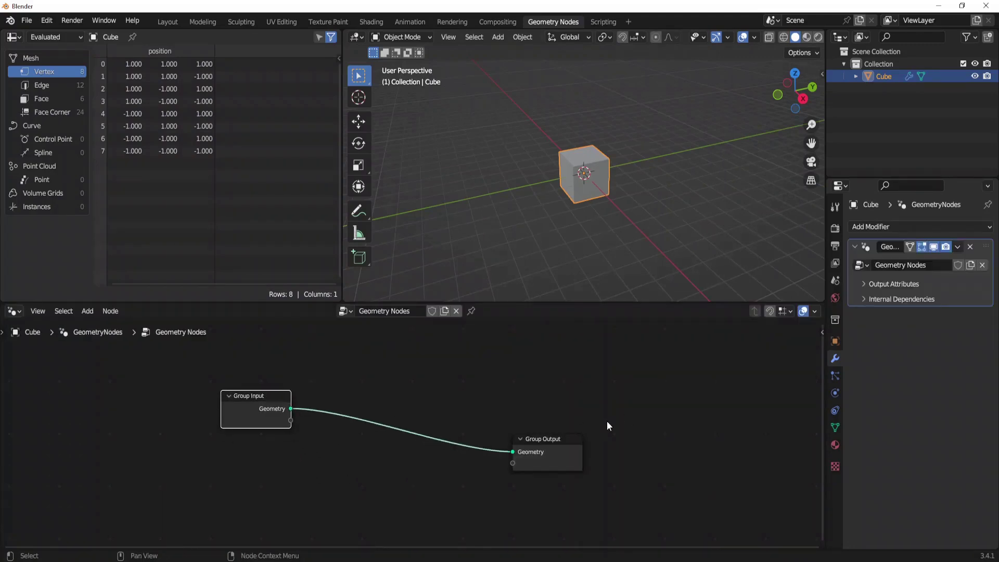
{"action": "left_click_drag", "start_coordinate": [521, 464], "coordinate": [533, 428]}
{"action": "left_click", "coordinate": [342, 383]}
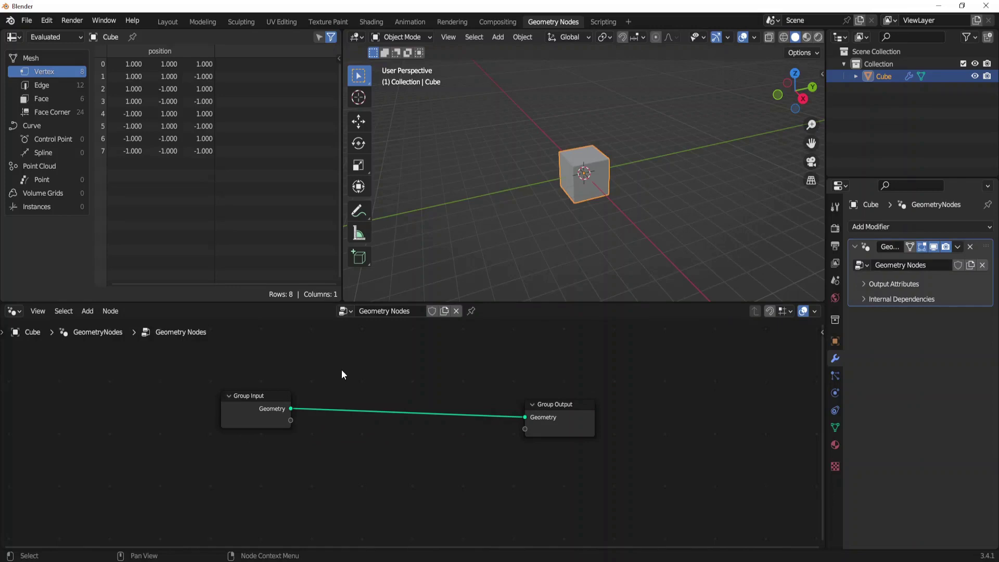
Step: Insert a Distribute Points on Faces node on the link between Group Input and Group Output
{"action": "key", "text": "shift"}
{"action": "key", "text": "shift+a"}
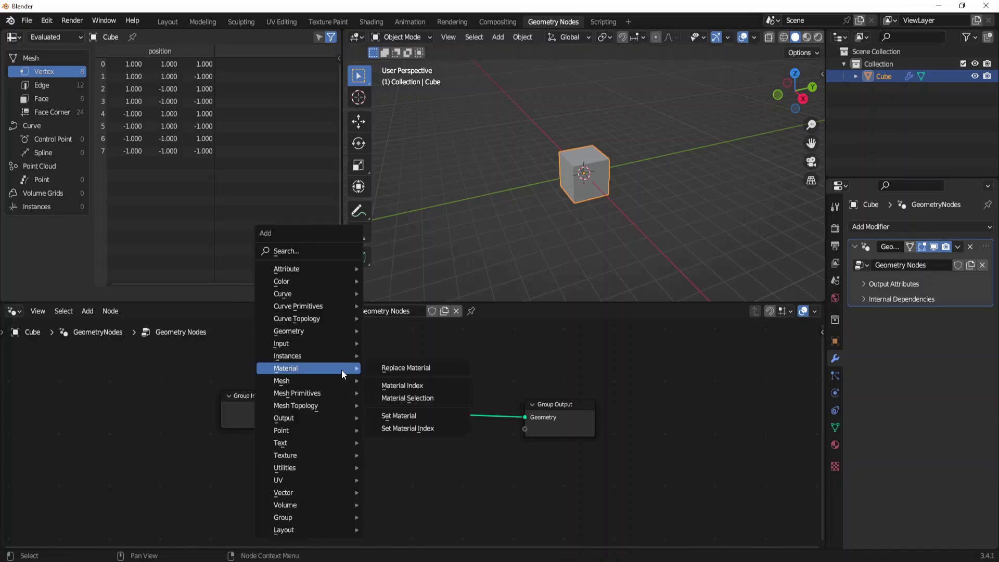
{"action": "left_click", "coordinate": [322, 249]}
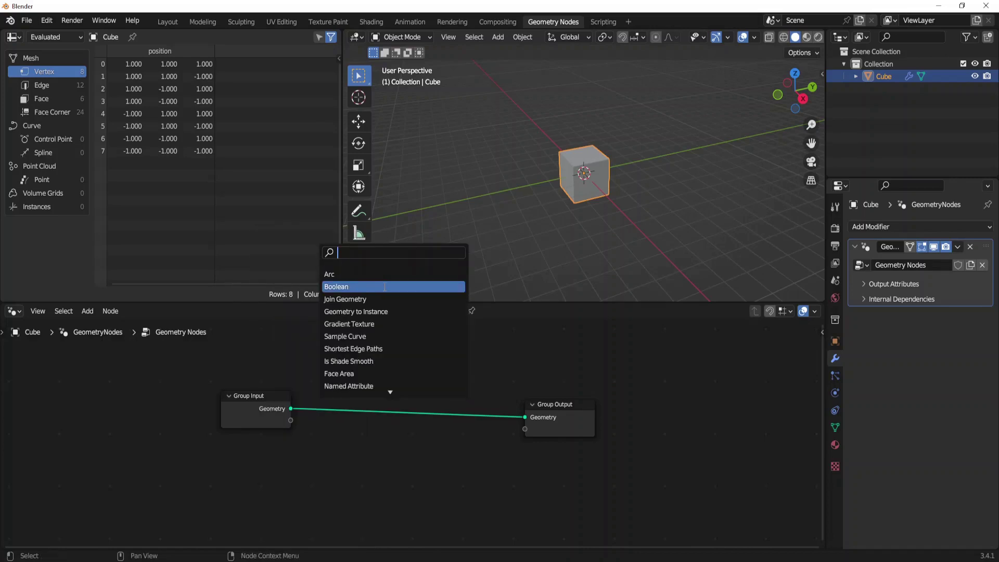
{"action": "type", "text": "distr"}
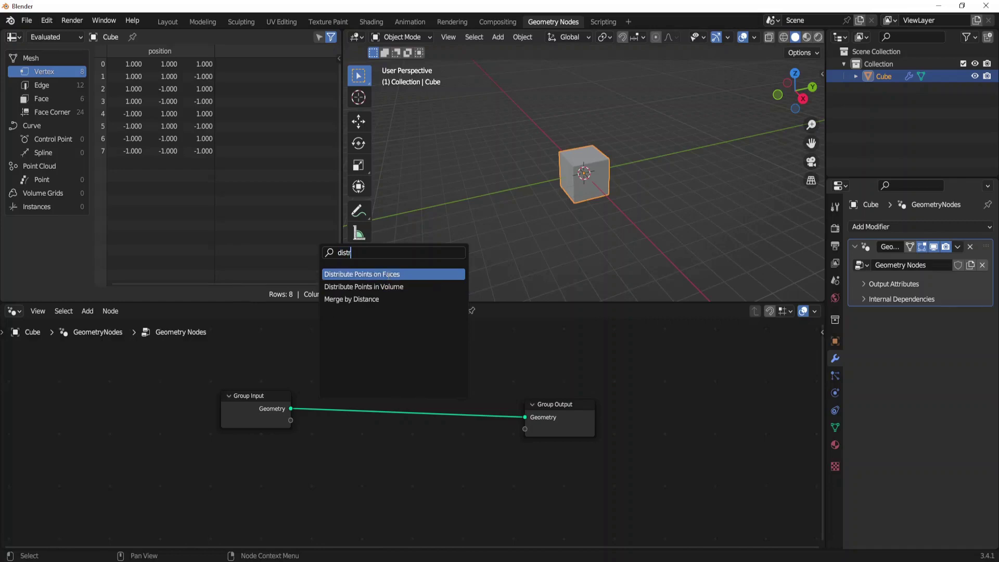
{"action": "left_click", "coordinate": [388, 274]}
{"action": "left_click", "coordinate": [374, 396]}
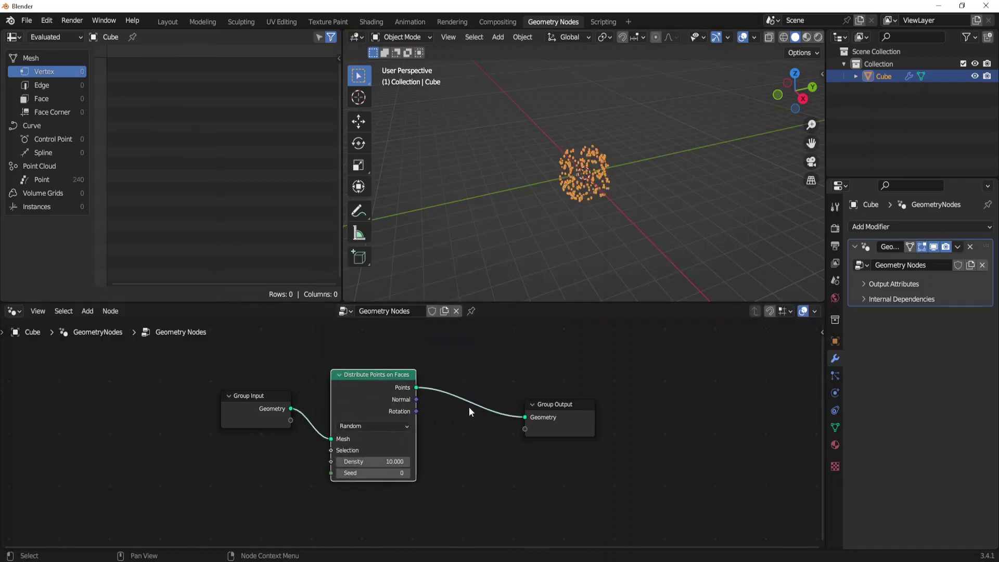
Step: Move the Group Output node farther from Distribute Points on Faces to make room for more nodes
{"action": "left_click_drag", "start_coordinate": [565, 406], "coordinate": [615, 405]}
{"action": "scroll", "coordinate": [653, 259], "scroll_direction": "up", "scroll_amount": 7}
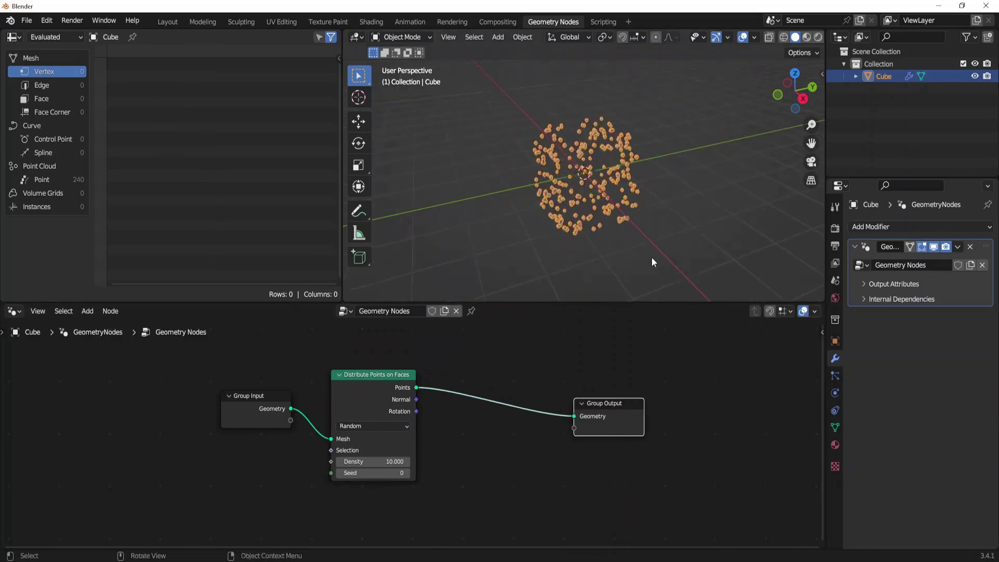
{"action": "mouse_move", "coordinate": [791, 96]}
{"action": "left_mouse_down"}
{"action": "mouse_move", "coordinate": [807, 97]}
{"action": "mouse_move", "coordinate": [806, 76]}
{"action": "mouse_move", "coordinate": [794, 105]}
{"action": "mouse_move", "coordinate": [784, 103]}
{"action": "left_mouse_up"}
{"action": "left_click", "coordinate": [759, 145]}
{"action": "left_click", "coordinate": [640, 138]}
{"action": "left_click_drag", "start_coordinate": [622, 408], "coordinate": [688, 407]}
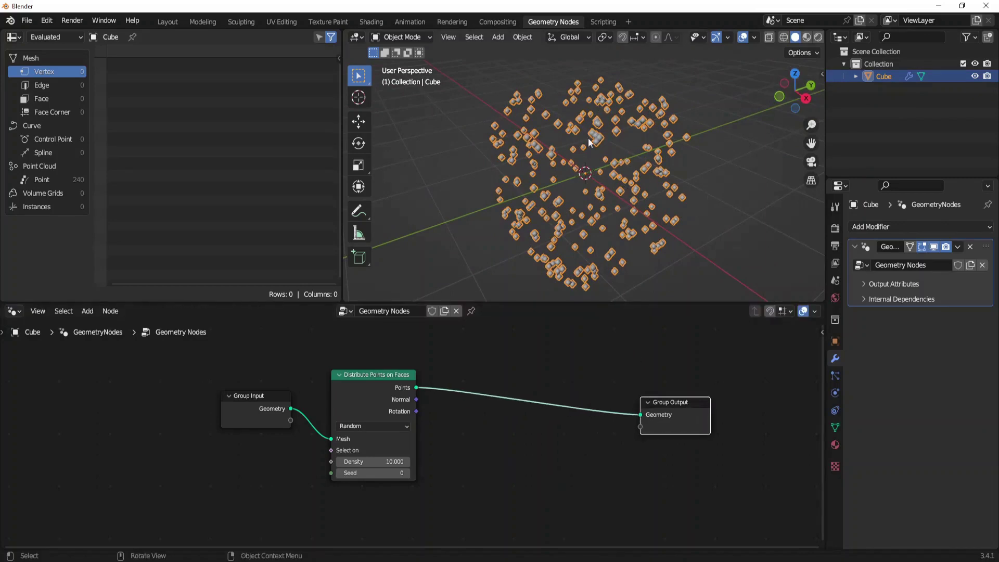
Step: Trace the cube's edges over the distributed points with annotation lines and erase them
{"action": "mouse_move", "coordinate": [521, 116]}
{"action": "left_mouse_down"}
{"action": "mouse_move", "coordinate": [569, 178]}
{"action": "mouse_move", "coordinate": [648, 146]}
{"action": "mouse_move", "coordinate": [529, 108]}
{"action": "mouse_move", "coordinate": [518, 171]}
{"action": "mouse_move", "coordinate": [592, 264]}
{"action": "mouse_move", "coordinate": [572, 186]}
{"action": "left_mouse_up"}
{"action": "mouse_move", "coordinate": [586, 248]}
{"action": "left_mouse_down"}
{"action": "mouse_move", "coordinate": [697, 215]}
{"action": "mouse_move", "coordinate": [644, 151]}
{"action": "left_mouse_up"}
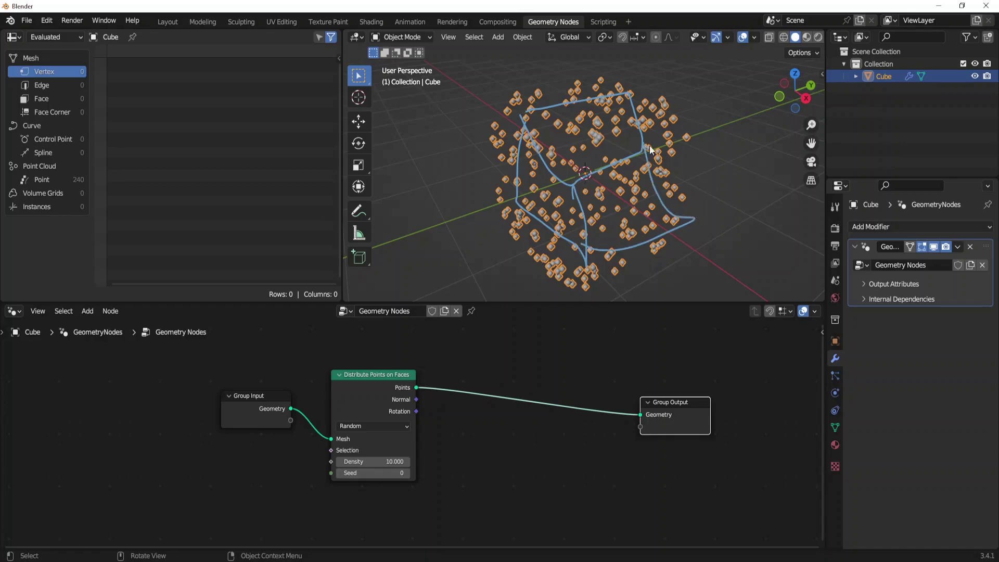
{"action": "mouse_move", "coordinate": [644, 151]}
{"action": "right_mouse_down"}
{"action": "mouse_move", "coordinate": [585, 194]}
{"action": "mouse_move", "coordinate": [619, 241]}
{"action": "right_mouse_up"}
Step: Set the density of the Distribute Points on Faces node to 90 and deselect the cube
{"action": "left_click_drag", "start_coordinate": [379, 384], "coordinate": [376, 378]}
{"action": "left_click_drag", "start_coordinate": [799, 105], "coordinate": [808, 85]}
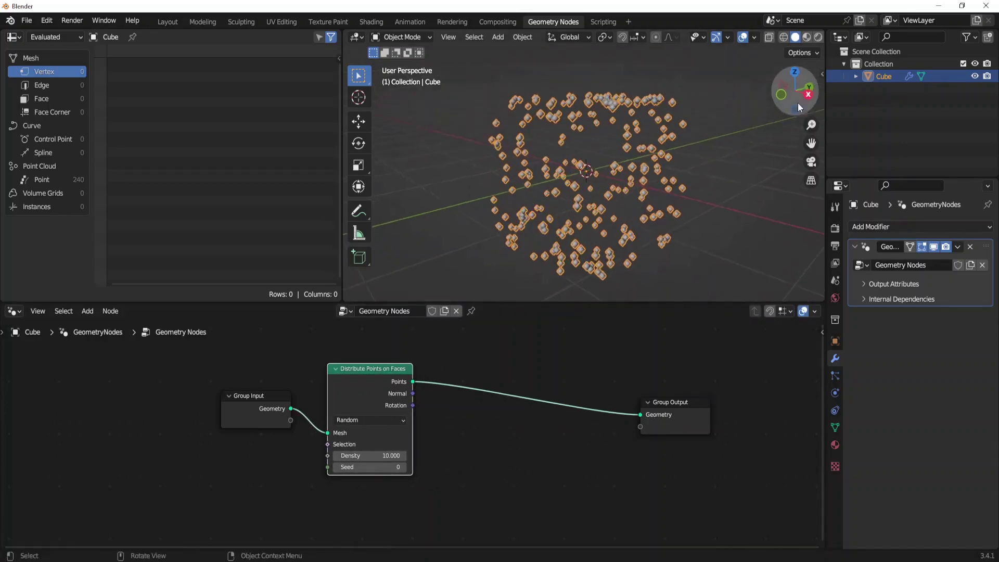
{"action": "scroll", "coordinate": [659, 223], "scroll_direction": "up", "scroll_amount": 1}
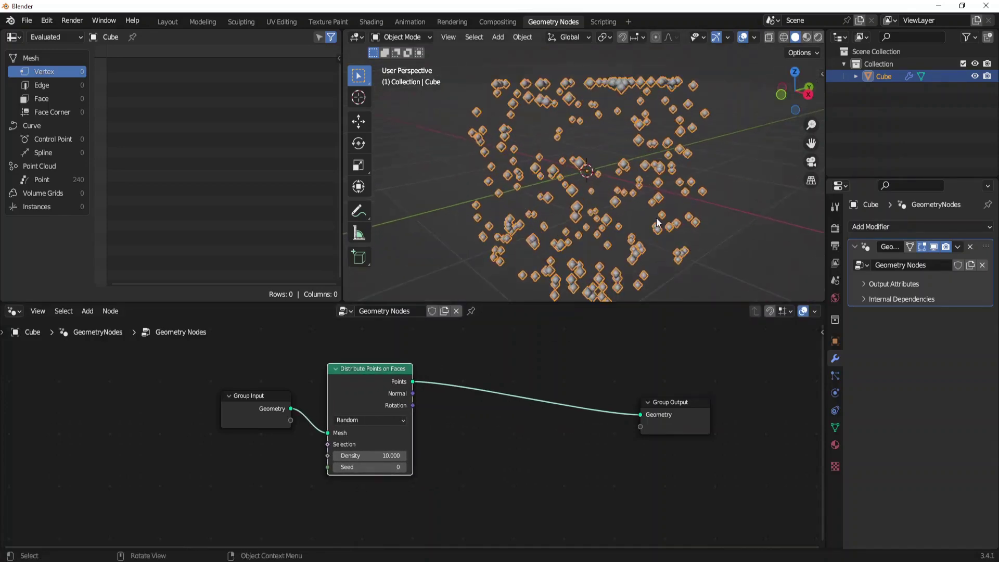
{"action": "left_click", "coordinate": [376, 456]}
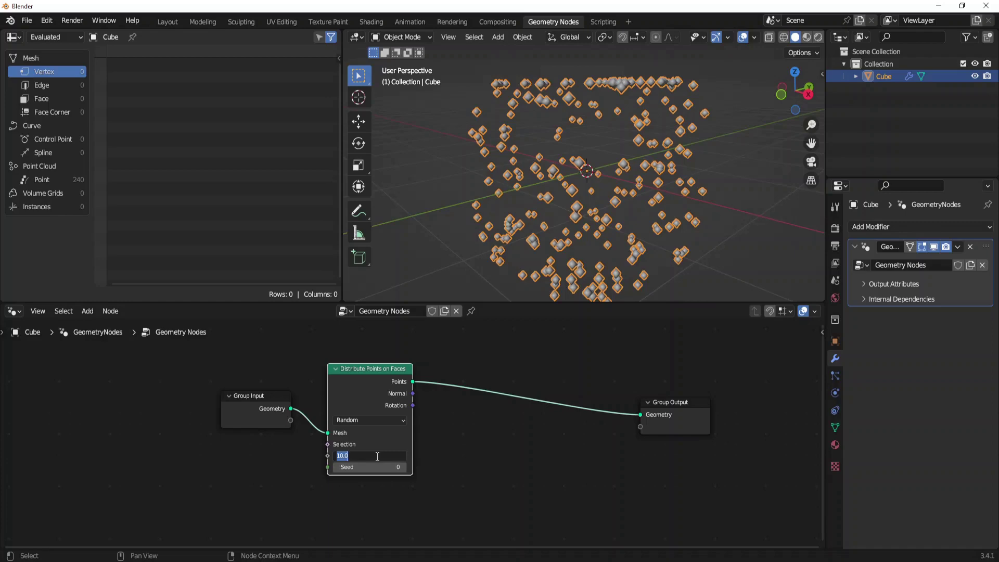
{"action": "type", "text": "90"}
{"action": "key", "text": "Return"}
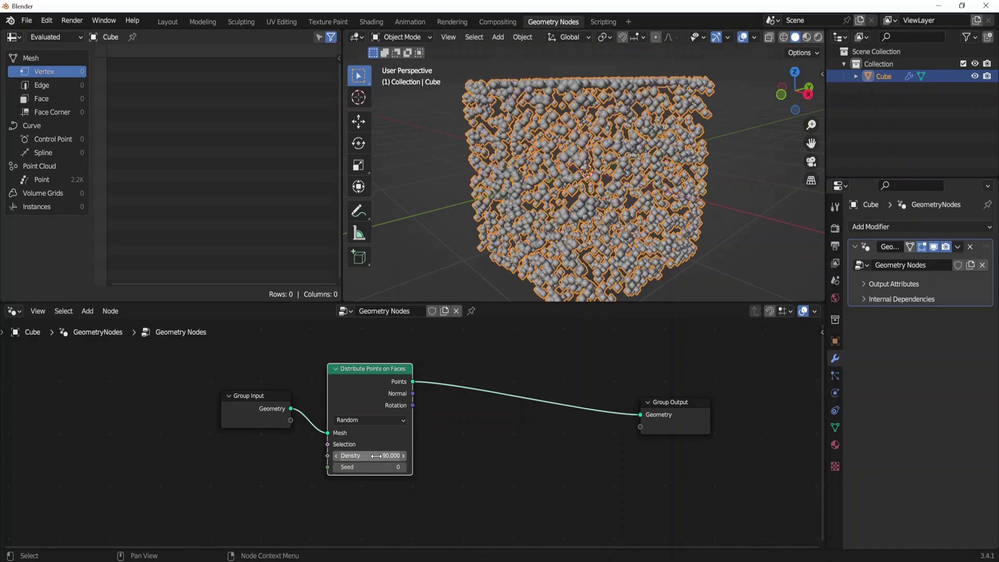
{"action": "left_click", "coordinate": [768, 220]}
{"action": "left_click_drag", "start_coordinate": [807, 109], "coordinate": [772, 137]}
{"action": "scroll", "coordinate": [809, 138], "scroll_direction": "down", "scroll_amount": 3}
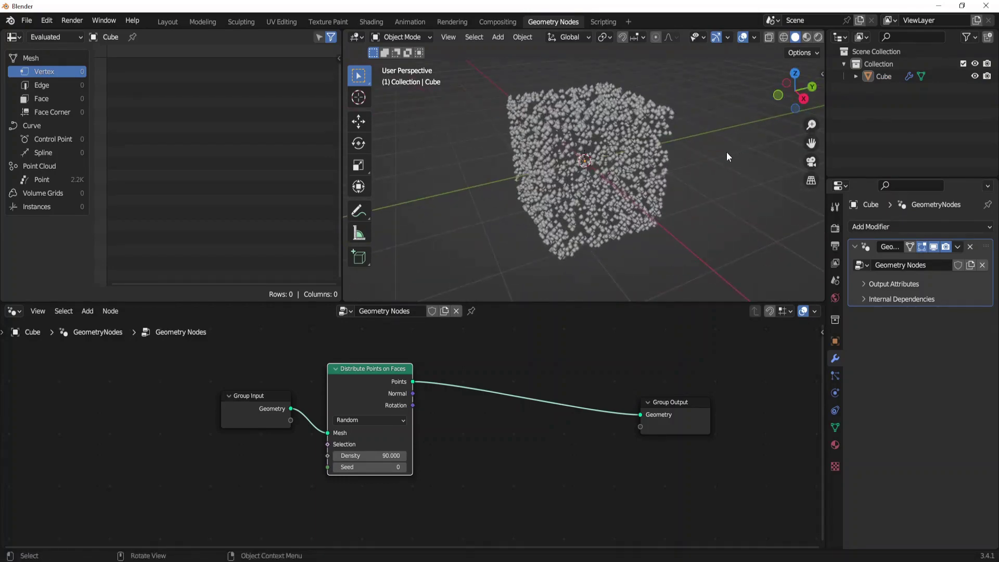
Step: Insert an Instance on Points node between Distribute Points on Faces and Group Output
{"action": "left_click_drag", "start_coordinate": [678, 404], "coordinate": [695, 386]}
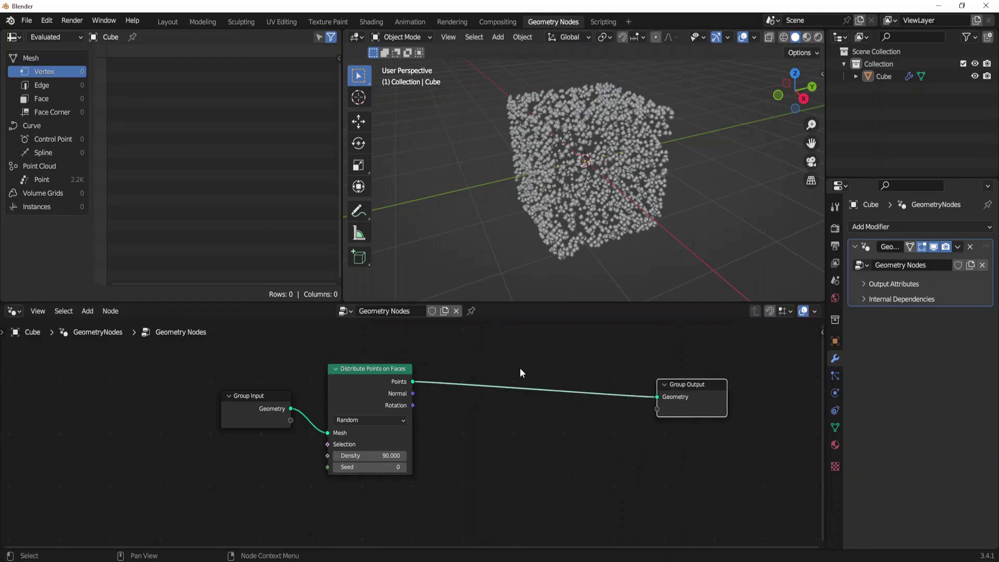
{"action": "key", "text": "shift+a"}
{"action": "left_click", "coordinate": [494, 267]}
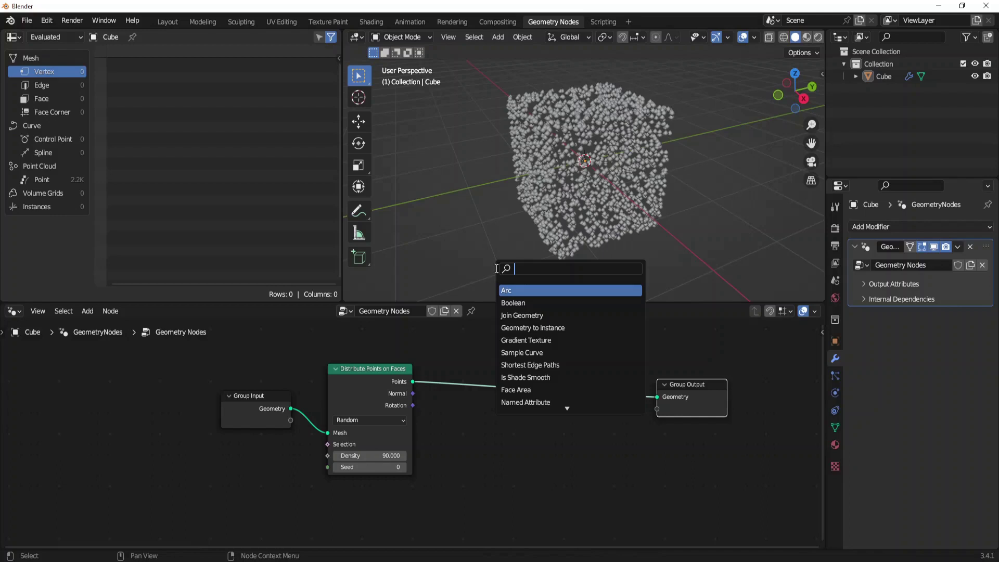
{"action": "type", "text": "inst"}
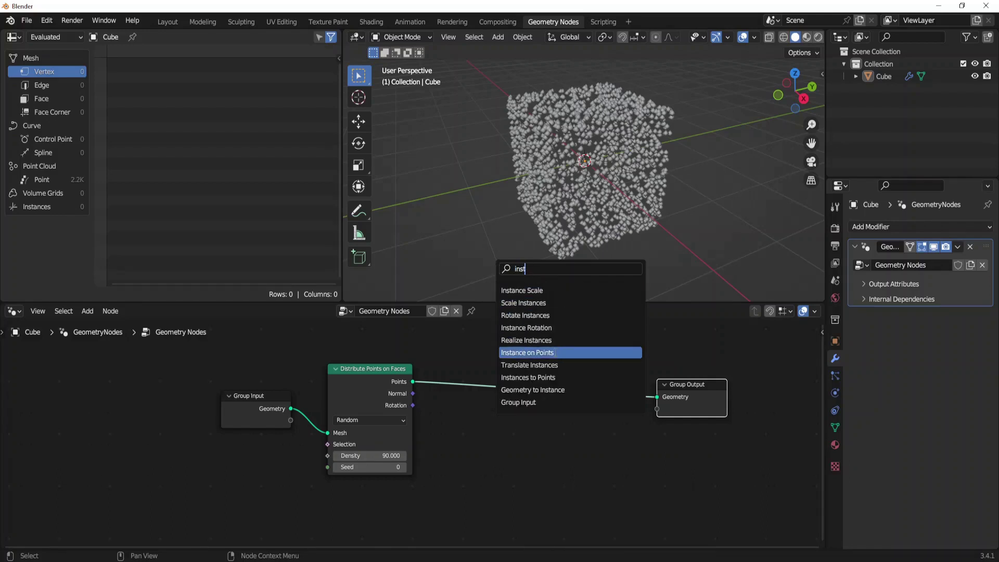
{"action": "left_click", "coordinate": [555, 355]}
{"action": "left_click", "coordinate": [599, 388]}
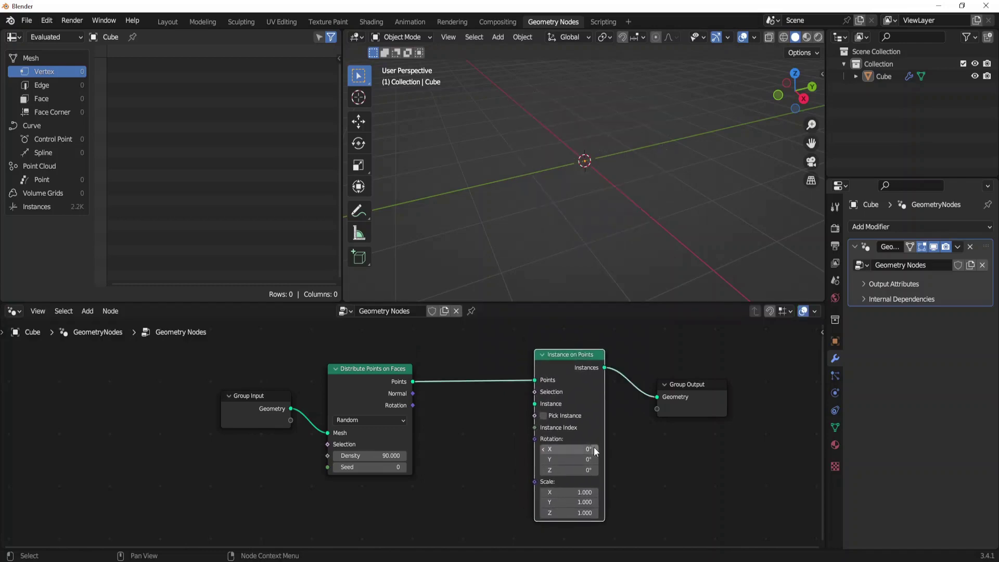
Step: Scribble an annotation around the scene origin in the 3D viewport and erase it
{"action": "key", "text": "d"}
{"action": "mouse_move", "coordinate": [566, 139]}
{"action": "left_mouse_down"}
{"action": "mouse_move", "coordinate": [554, 152]}
{"action": "mouse_move", "coordinate": [665, 170]}
{"action": "mouse_move", "coordinate": [582, 165]}
{"action": "left_mouse_up"}
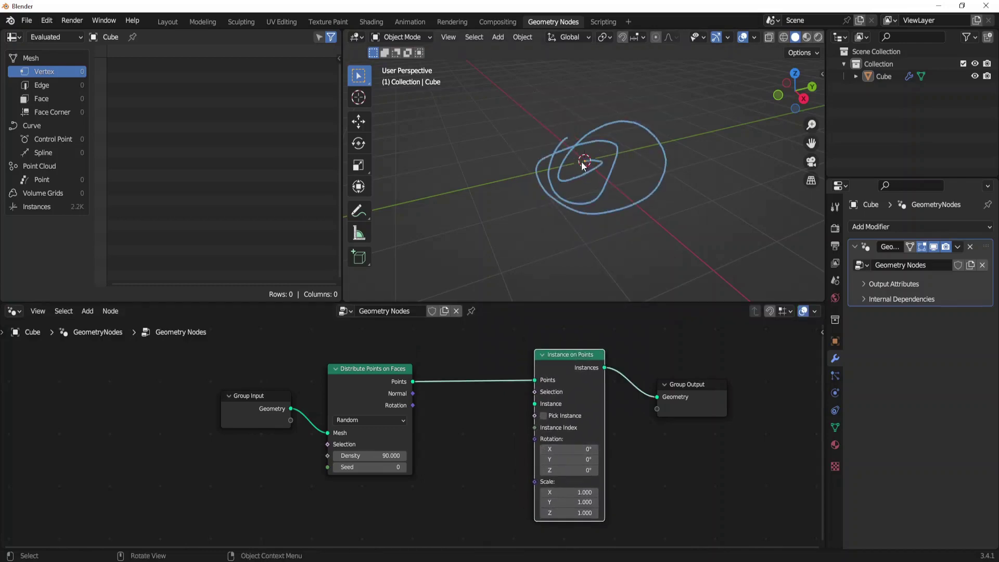
{"action": "mouse_move", "coordinate": [582, 153]}
{"action": "right_mouse_down"}
{"action": "mouse_move", "coordinate": [579, 201]}
{"action": "mouse_move", "coordinate": [721, 127]}
{"action": "right_mouse_up"}
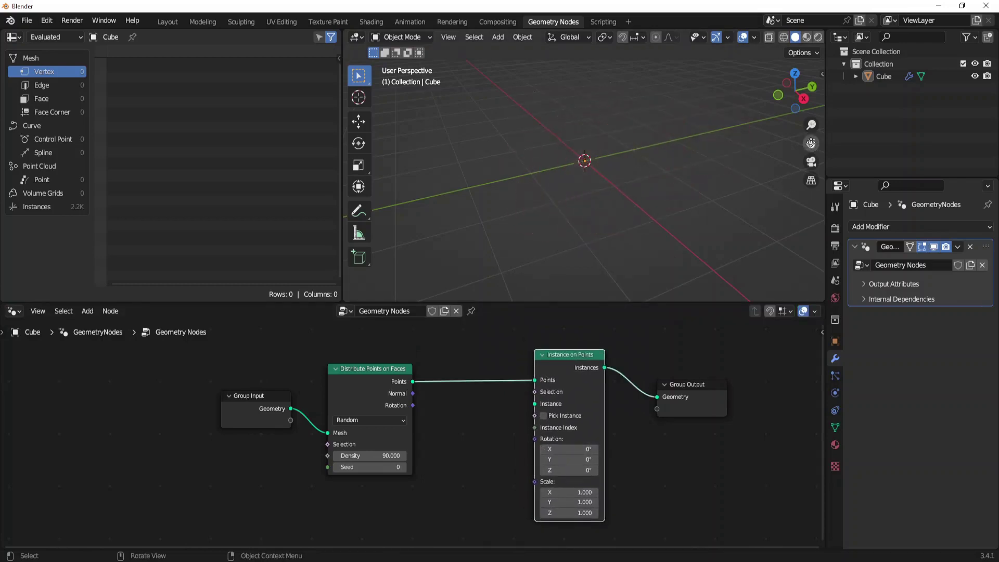
{"action": "left_click_drag", "start_coordinate": [796, 88], "coordinate": [776, 108]}
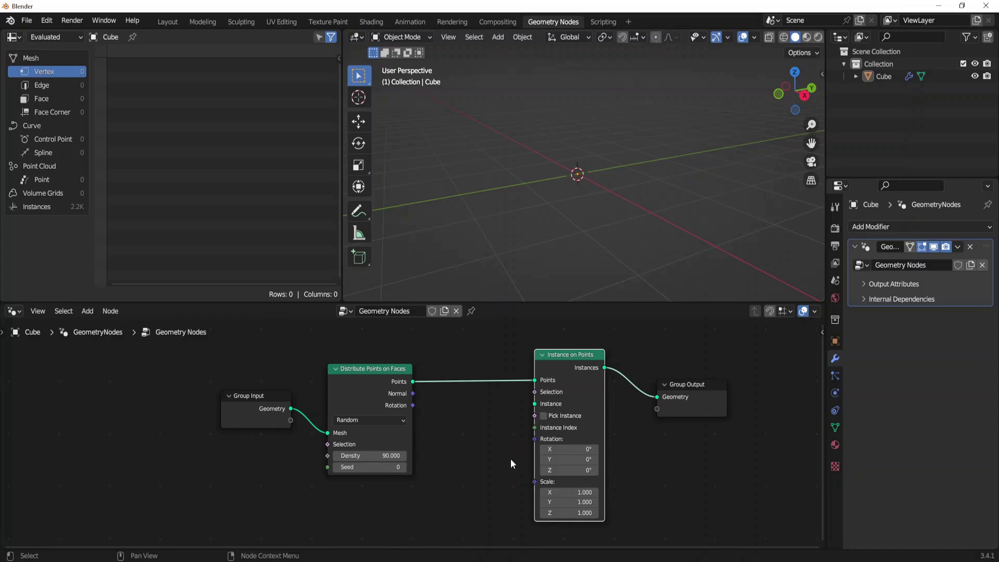
Step: Add a Cube mesh node linked to the Instance input of Instance on Points and place it below Distribute Points on Faces
{"action": "left_click_drag", "start_coordinate": [592, 358], "coordinate": [593, 361]}
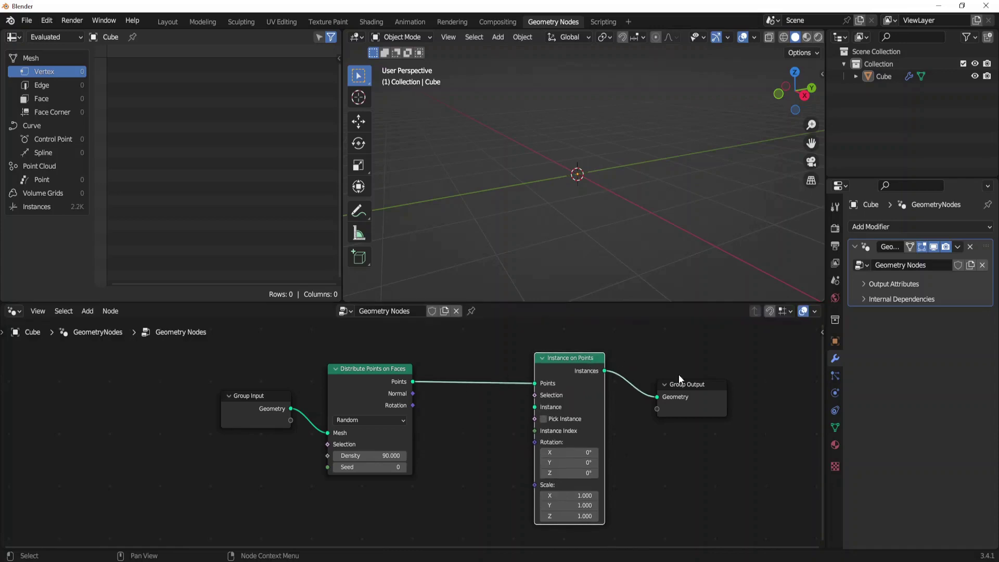
{"action": "left_click_drag", "start_coordinate": [821, 399], "coordinate": [821, 414]}
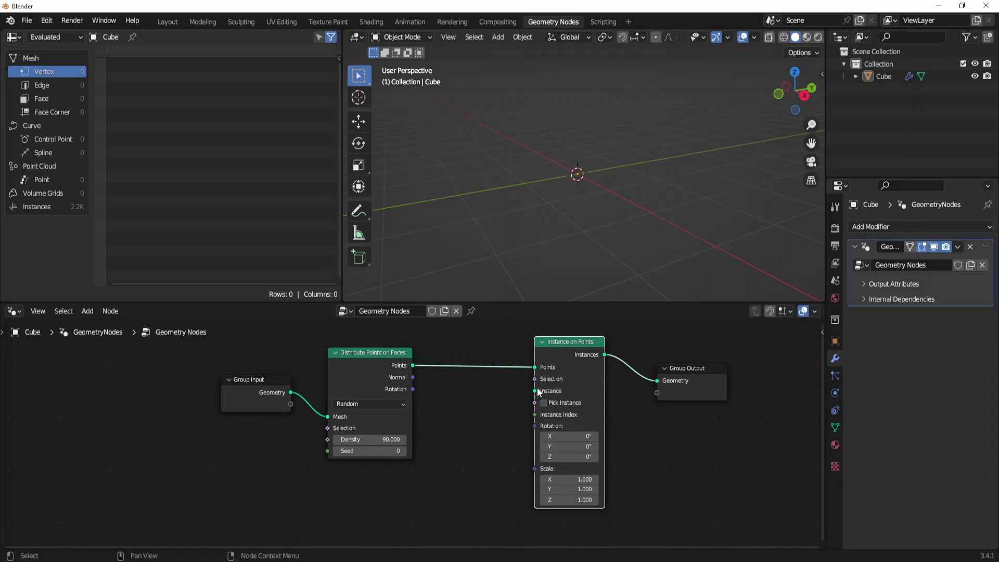
{"action": "left_click_drag", "start_coordinate": [533, 389], "coordinate": [524, 406]}
{"action": "left_click_drag", "start_coordinate": [472, 464], "coordinate": [422, 499]}
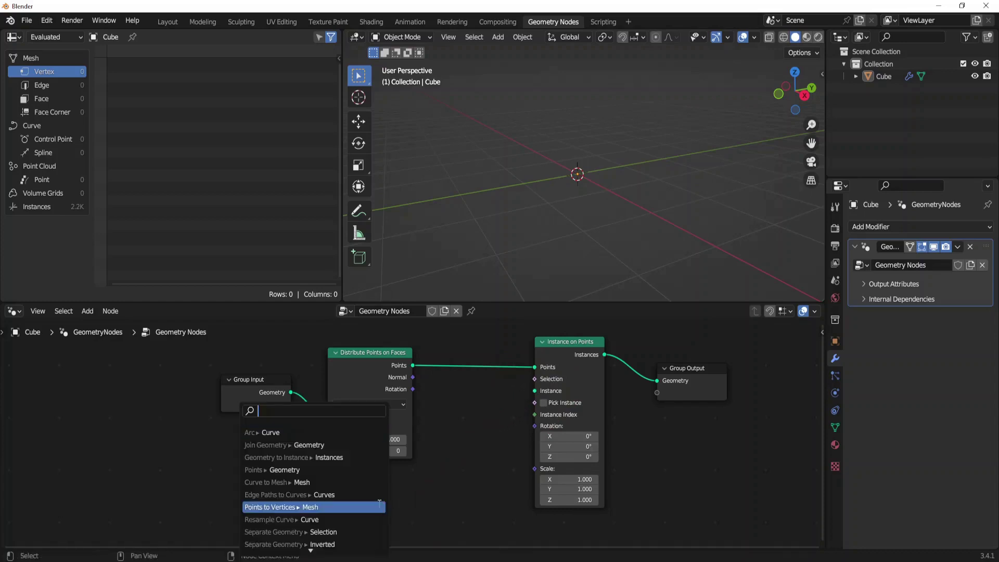
{"action": "type", "text": "cube"}
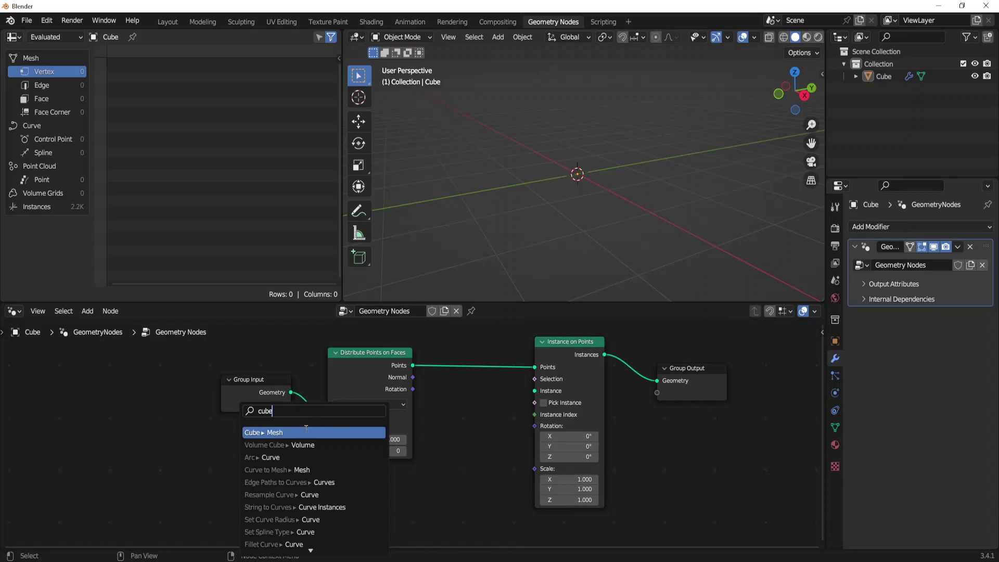
{"action": "left_click", "coordinate": [306, 433]}
{"action": "left_click", "coordinate": [411, 411]}
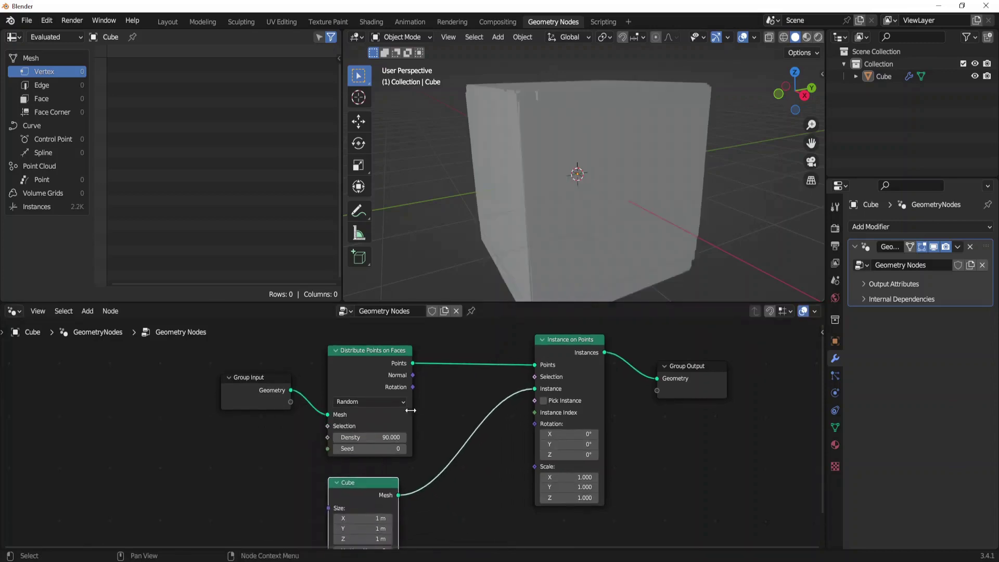
Step: Set the Cube mesh node's size to 0.1 m on X, Y and Z and deselect the cube object
{"action": "scroll", "coordinate": [490, 411], "scroll_direction": "down", "scroll_amount": 3}
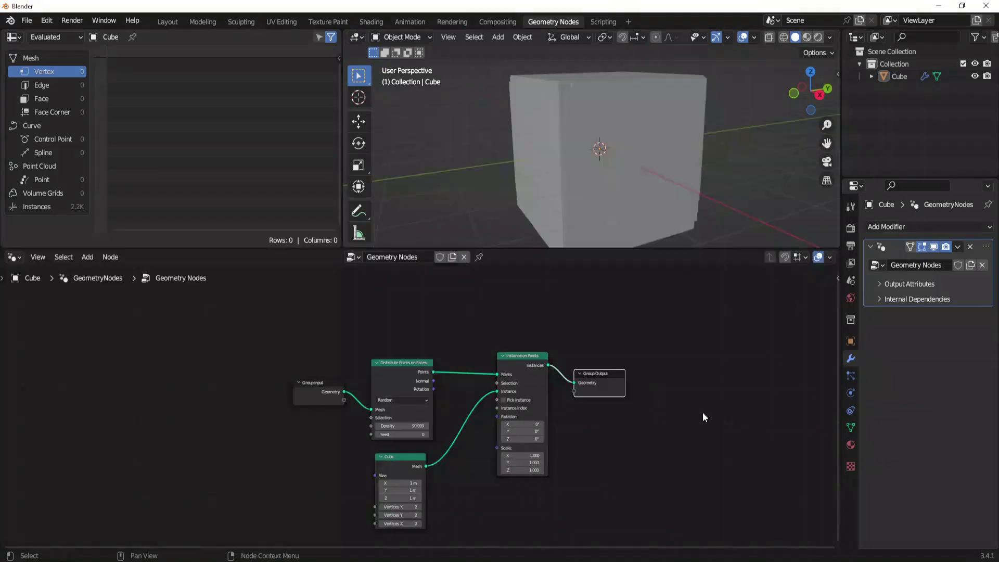
{"action": "left_click", "coordinate": [673, 192]}
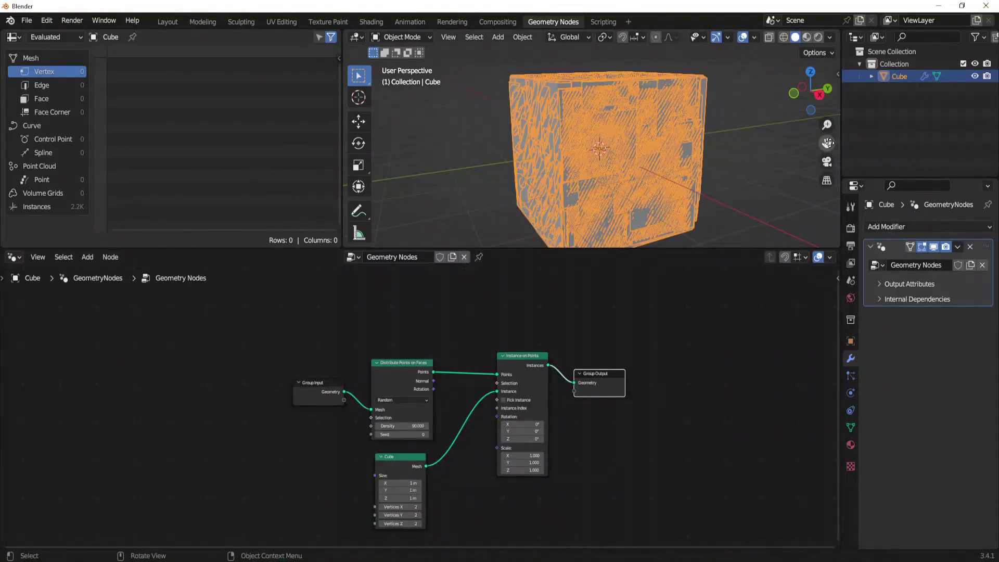
{"action": "left_click_drag", "start_coordinate": [829, 143], "coordinate": [838, 128]}
{"action": "scroll", "coordinate": [603, 434], "scroll_direction": "up", "scroll_amount": 7}
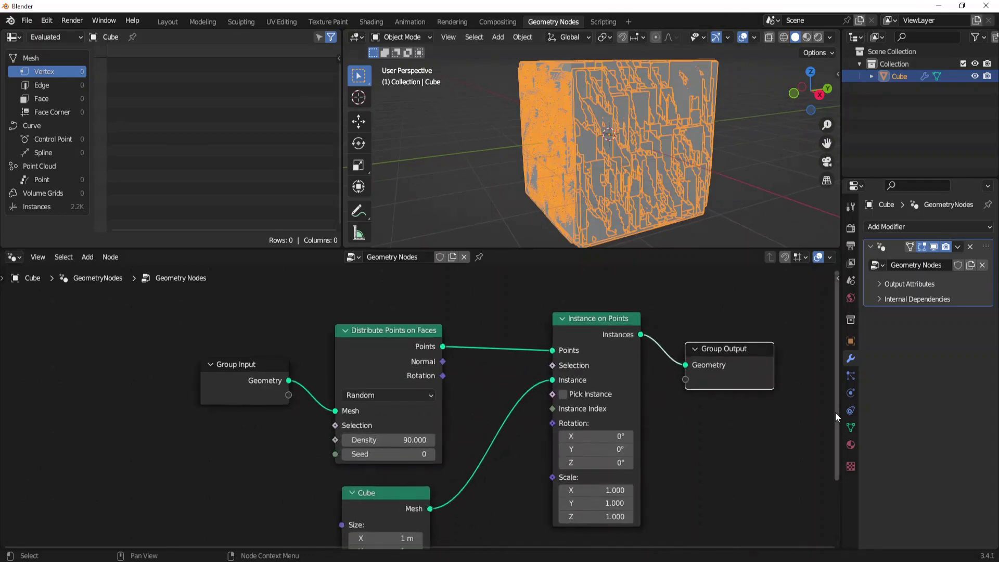
{"action": "left_click_drag", "start_coordinate": [835, 416], "coordinate": [828, 496]}
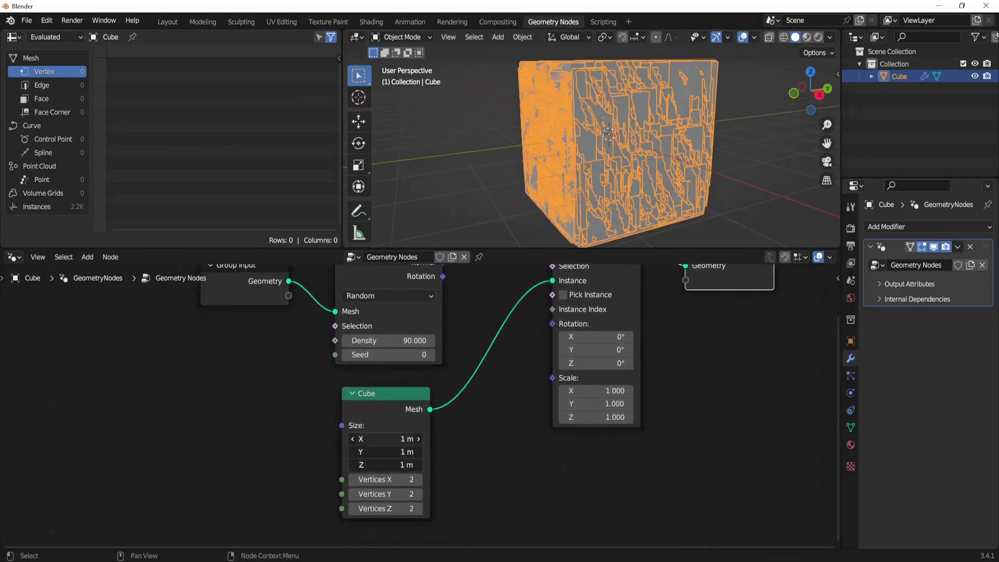
{"action": "mouse_move", "coordinate": [385, 439]}
{"action": "left_mouse_down", "text": "shift"}
{"action": "mouse_move", "coordinate": [385, 465]}
{"action": "mouse_move", "coordinate": [327, 465]}
{"action": "mouse_move", "coordinate": [346, 439]}
{"action": "mouse_move", "coordinate": [333, 439]}
{"action": "mouse_move", "coordinate": [379, 442]}
{"action": "left_mouse_up", "text": "shift"}
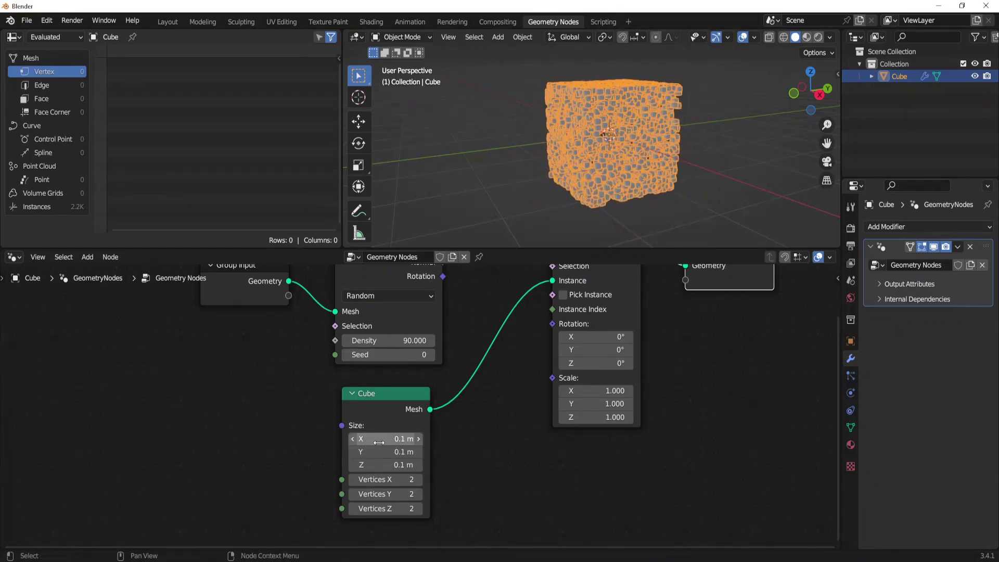
{"action": "middle_click_drag", "start_coordinate": [747, 154], "coordinate": [742, 167]}
{"action": "left_click", "coordinate": [742, 167]}
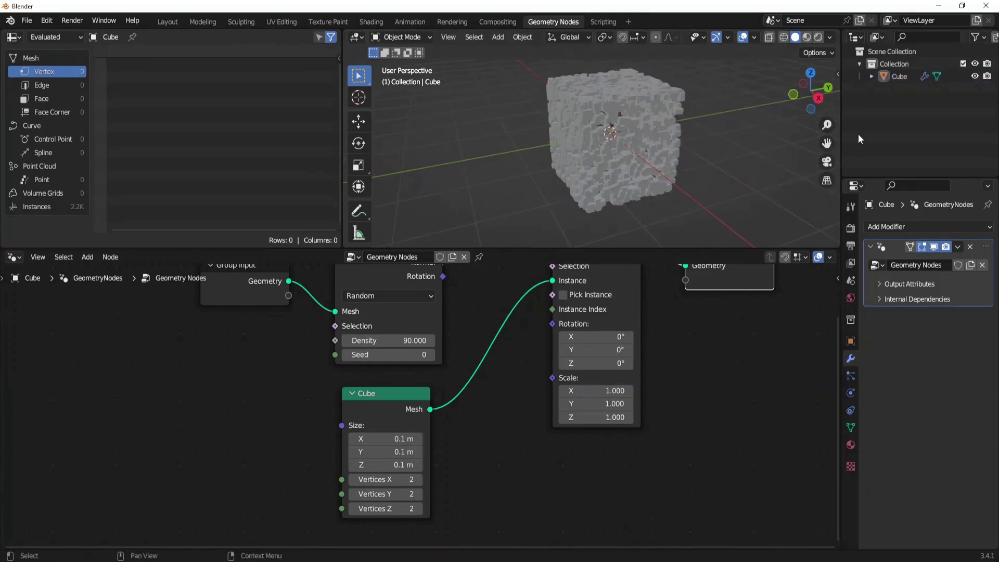
Step: Insert a Scale Instances node between Instance on Points and Group Output
{"action": "left_click_drag", "start_coordinate": [818, 99], "coordinate": [815, 188]}
{"action": "scroll", "coordinate": [764, 177], "scroll_direction": "up", "scroll_amount": 2}
{"action": "scroll", "coordinate": [766, 175], "scroll_direction": "down", "scroll_amount": 1}
{"action": "scroll", "coordinate": [783, 176], "scroll_direction": "up", "scroll_amount": 1}
{"action": "scroll", "coordinate": [783, 175], "scroll_direction": "down", "scroll_amount": 2}
{"action": "scroll", "coordinate": [737, 279], "scroll_direction": "down", "scroll_amount": 3}
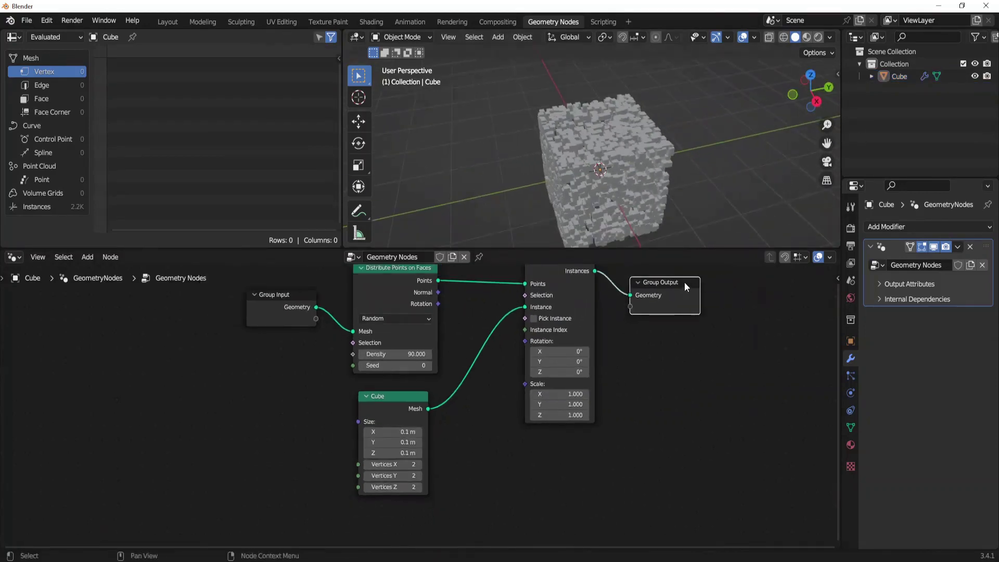
{"action": "key", "text": "shift+a"}
{"action": "left_click", "coordinate": [643, 266]}
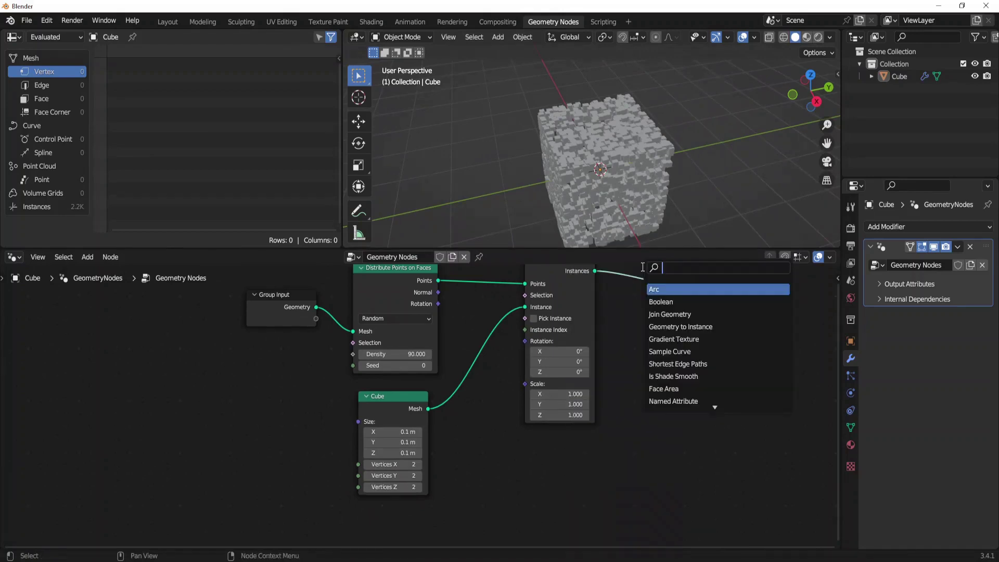
{"action": "type", "text": "scale"}
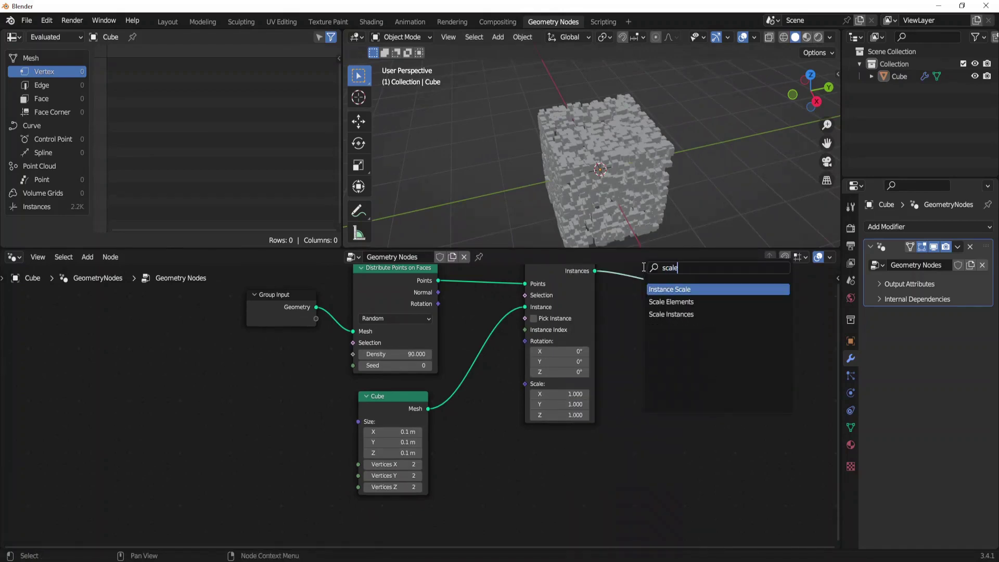
{"action": "left_click", "coordinate": [672, 314]}
{"action": "left_click", "coordinate": [659, 324]}
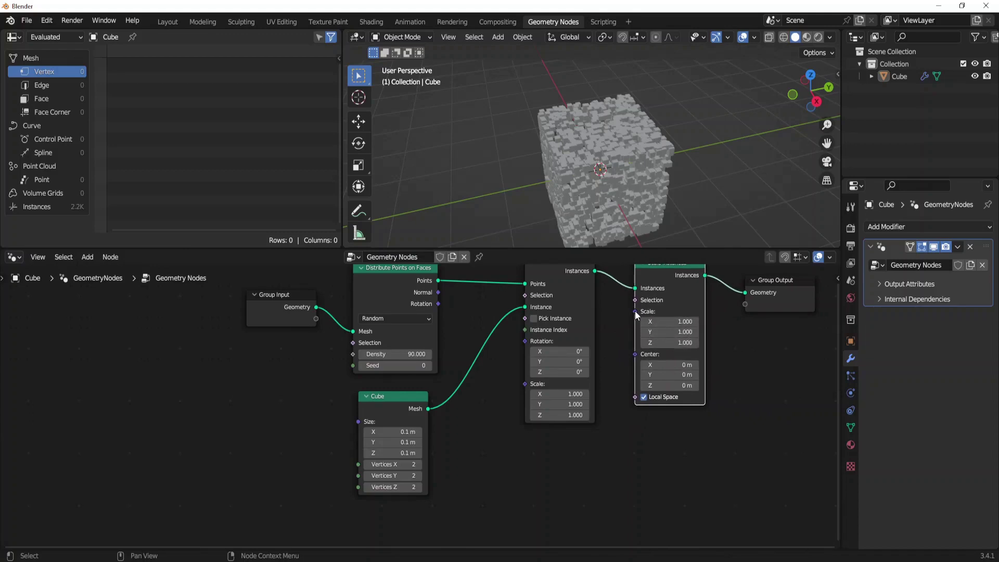
Step: Add a Float Curve node linked to the Scale input of Scale Instances and place it below Instance on Points
{"action": "left_click_drag", "start_coordinate": [635, 310], "coordinate": [545, 461]}
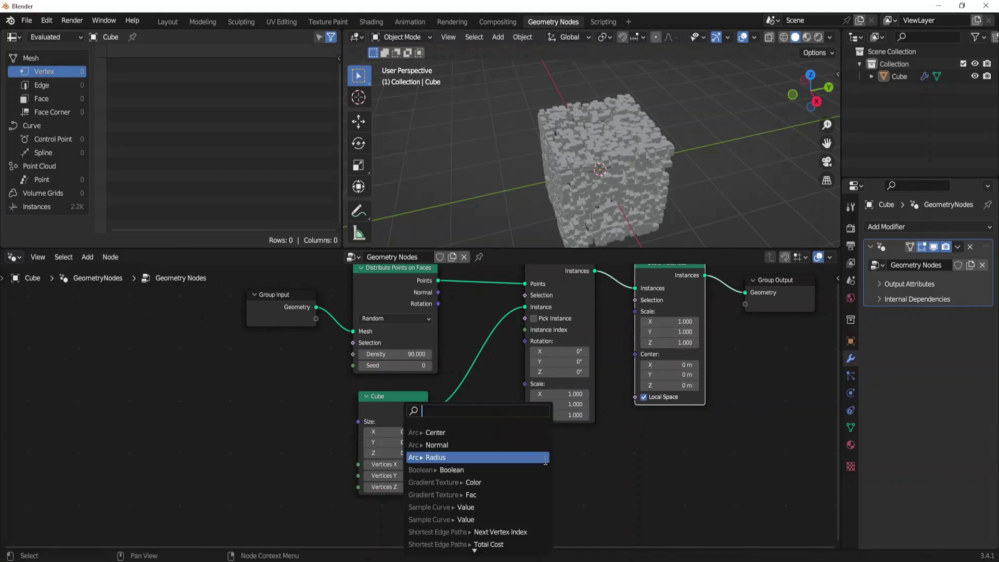
{"action": "type", "text": "floa"}
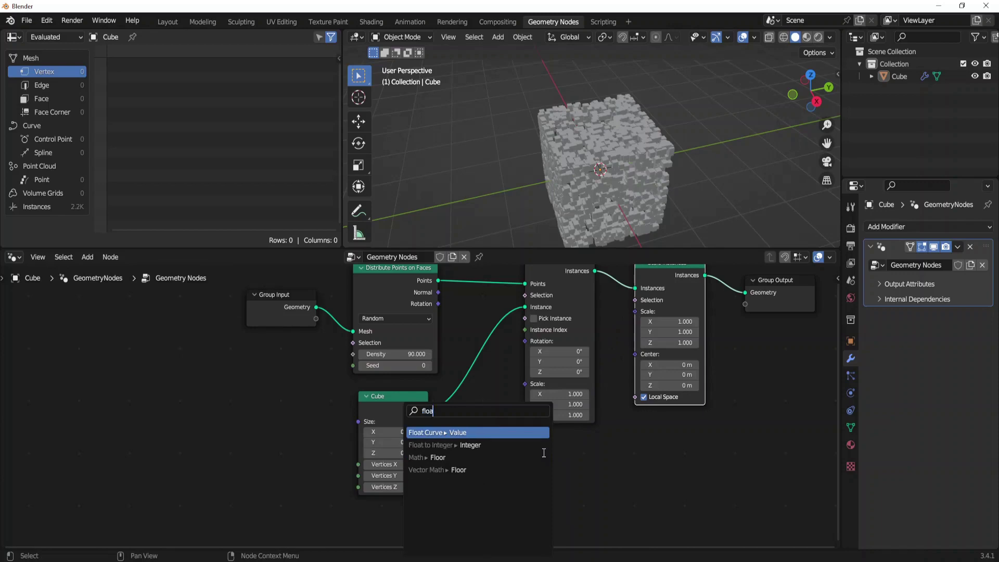
{"action": "left_click", "coordinate": [505, 434]}
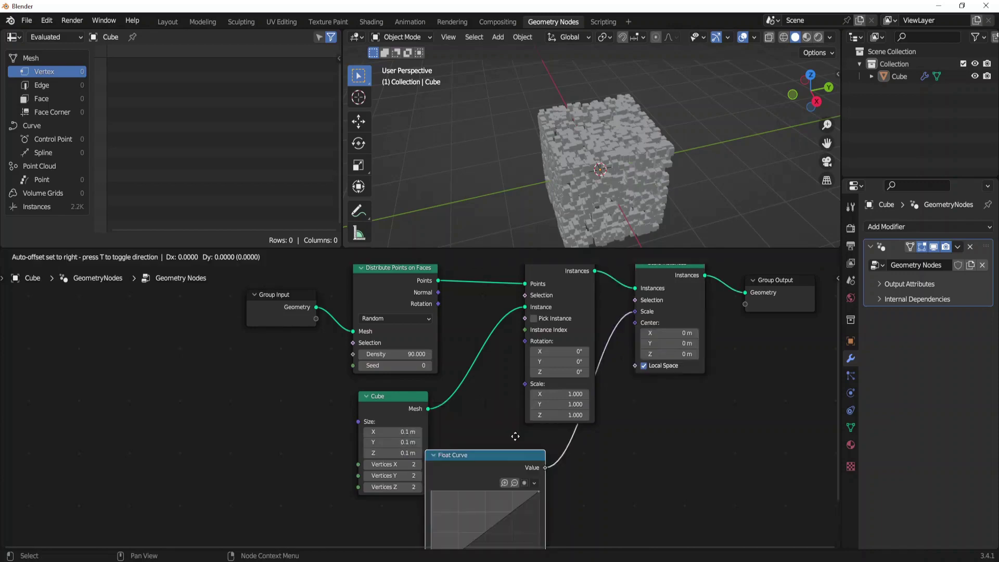
{"action": "left_click", "coordinate": [580, 430]}
{"action": "scroll", "coordinate": [745, 407], "scroll_direction": "down", "scroll_amount": 2}
{"action": "left_click_drag", "start_coordinate": [835, 395], "coordinate": [801, 445]}
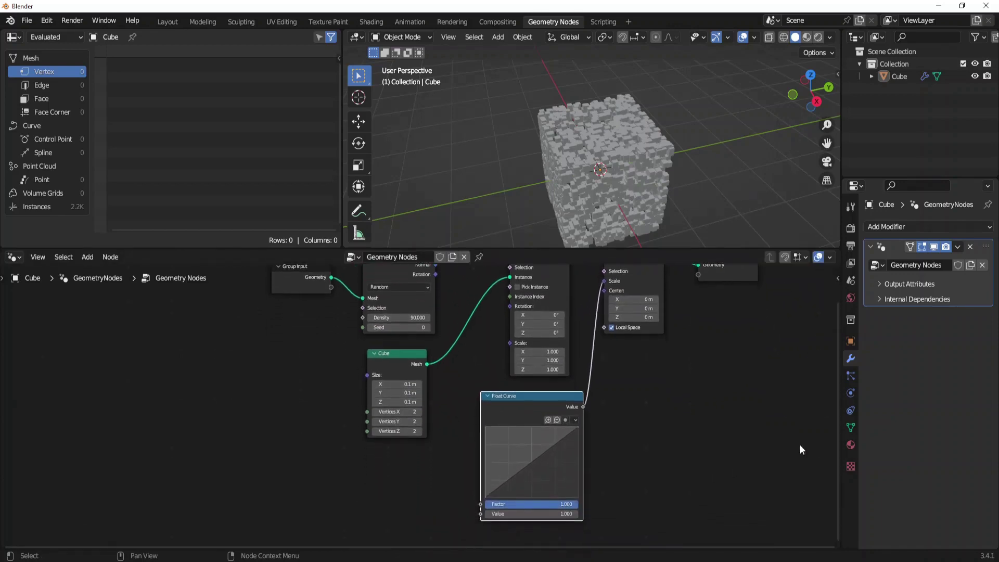
Step: Shape the Float Curve into a bell with a central peak and side points at 0.7600, 0.5108 and 0.2560, 0.5108
{"action": "scroll", "coordinate": [580, 457], "scroll_direction": "up", "scroll_amount": 1}
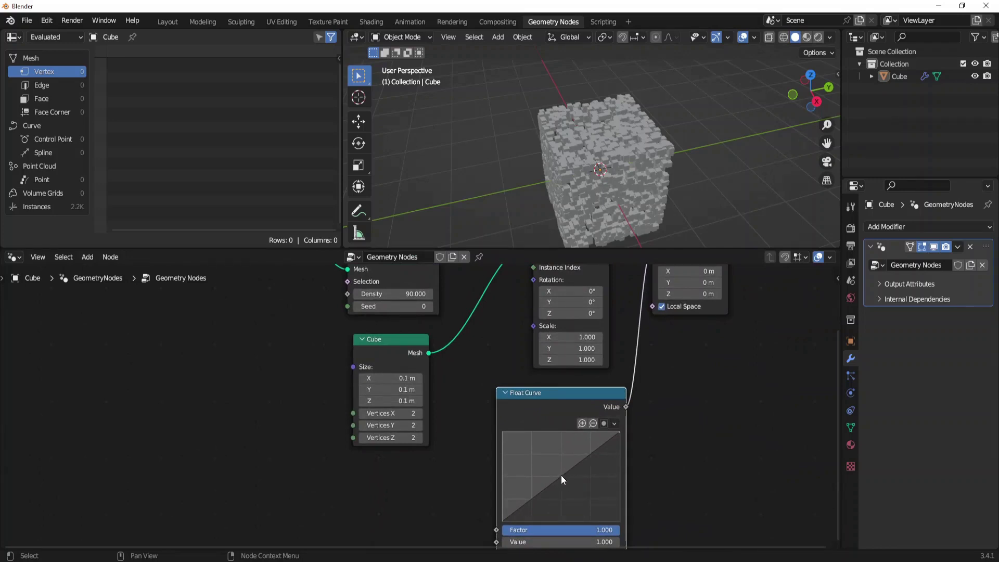
{"action": "left_click_drag", "start_coordinate": [561, 476], "coordinate": [592, 475]}
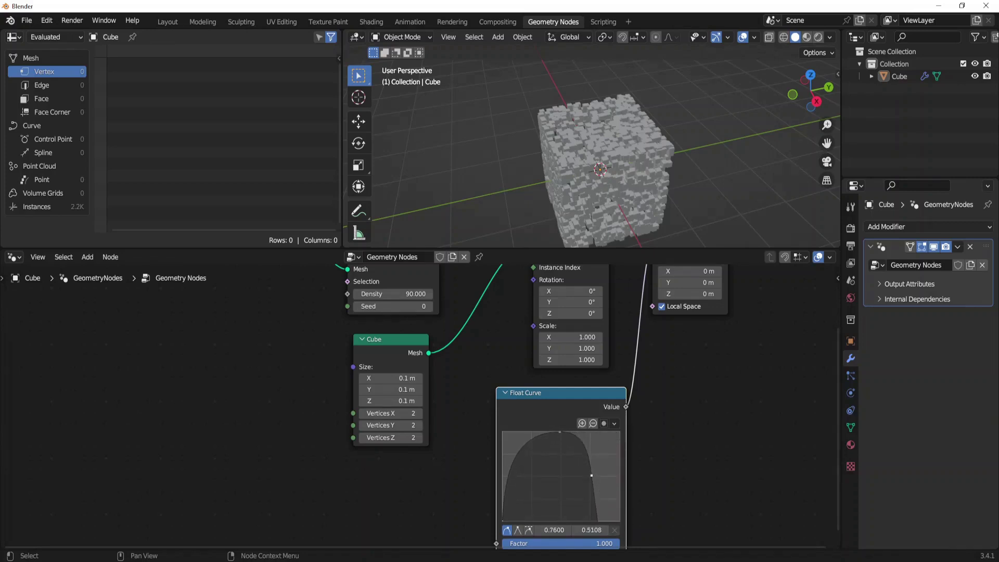
{"action": "left_click_drag", "start_coordinate": [502, 520], "coordinate": [532, 475]}
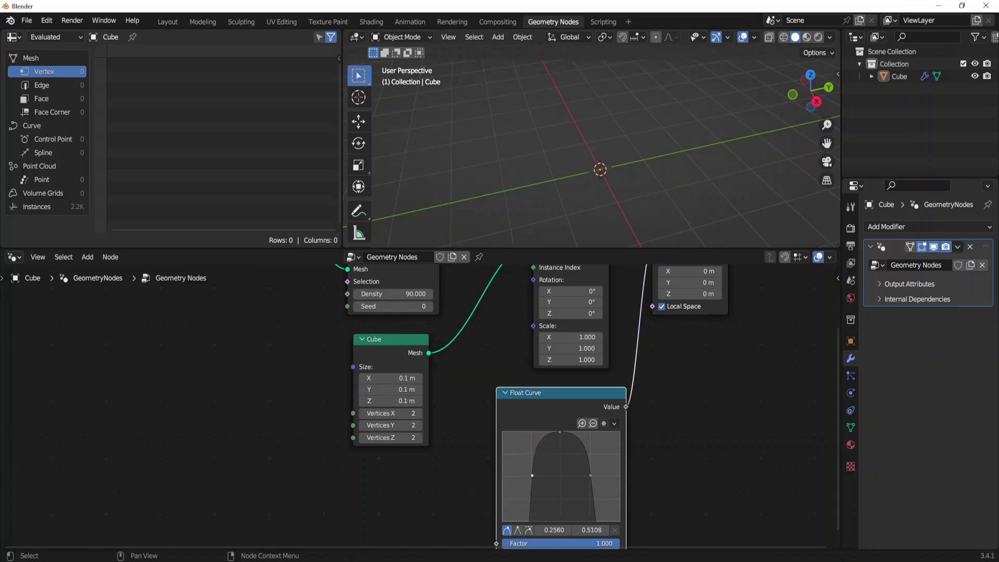
Step: Add a Math node set to Add, linked to the Factor input of the Float Curve
{"action": "left_click_drag", "start_coordinate": [836, 424], "coordinate": [757, 479]}
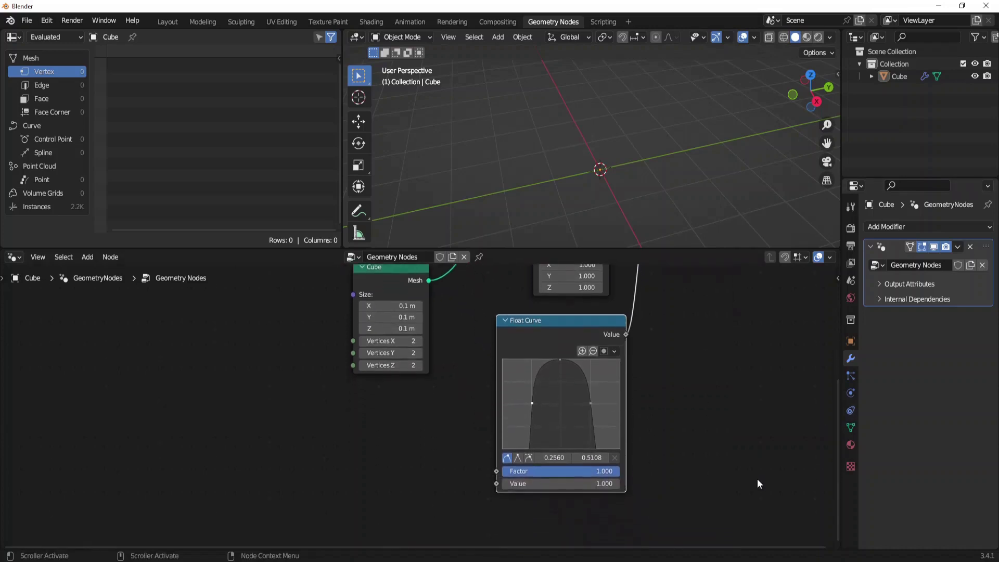
{"action": "left_click_drag", "start_coordinate": [495, 470], "coordinate": [302, 471]}
{"action": "type", "text": "math"}
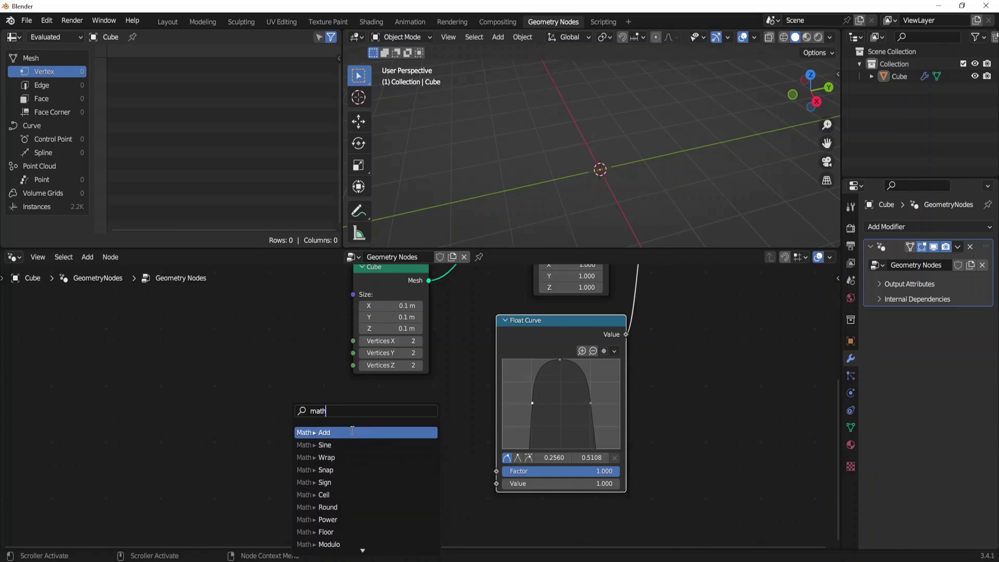
{"action": "left_click", "coordinate": [352, 432]}
{"action": "left_click", "coordinate": [364, 416]}
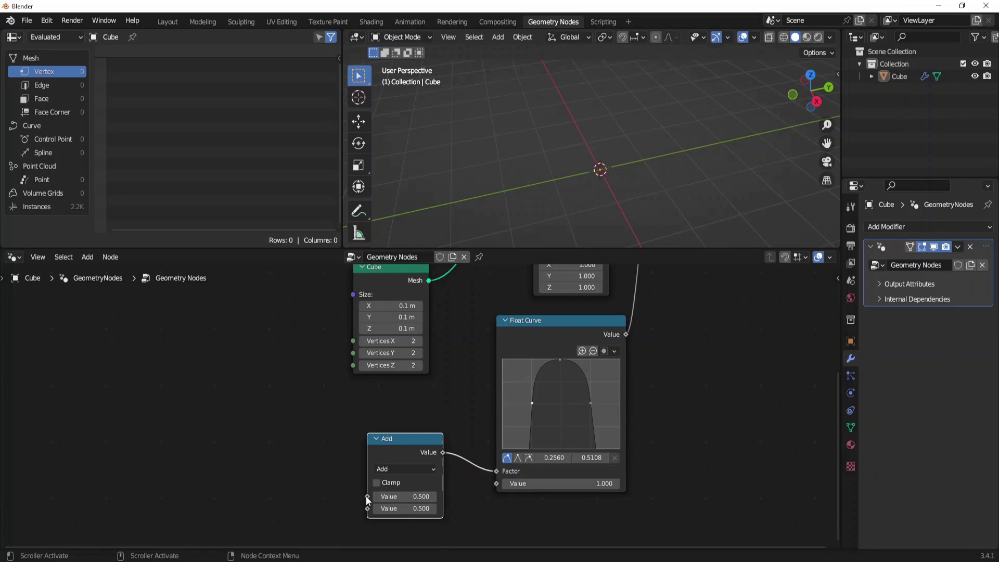
Step: Add a Position node linked to the Add node's first Value input, and enable Clamp on the Add node
{"action": "left_click_drag", "start_coordinate": [368, 500], "coordinate": [285, 495]}
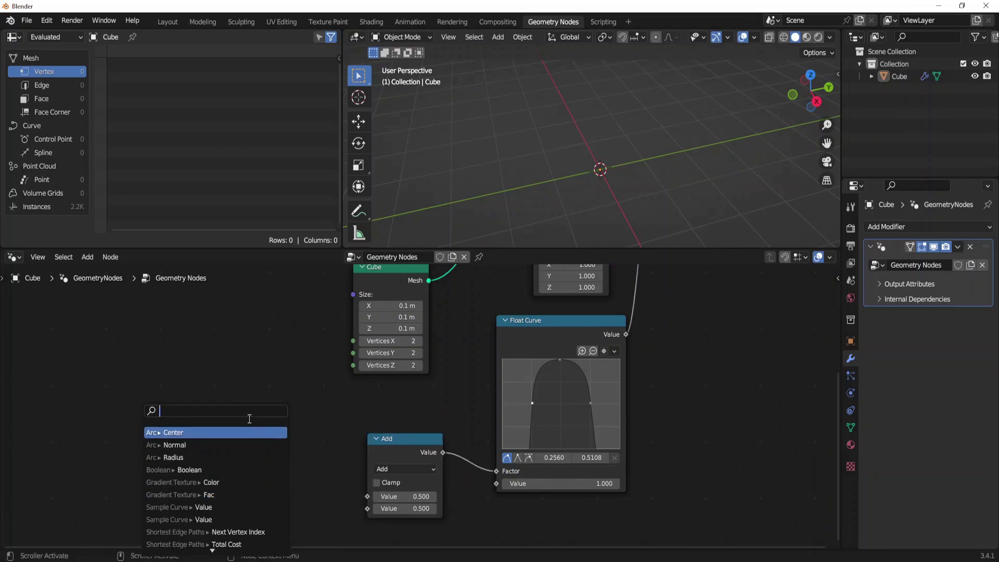
{"action": "type", "text": "posi"}
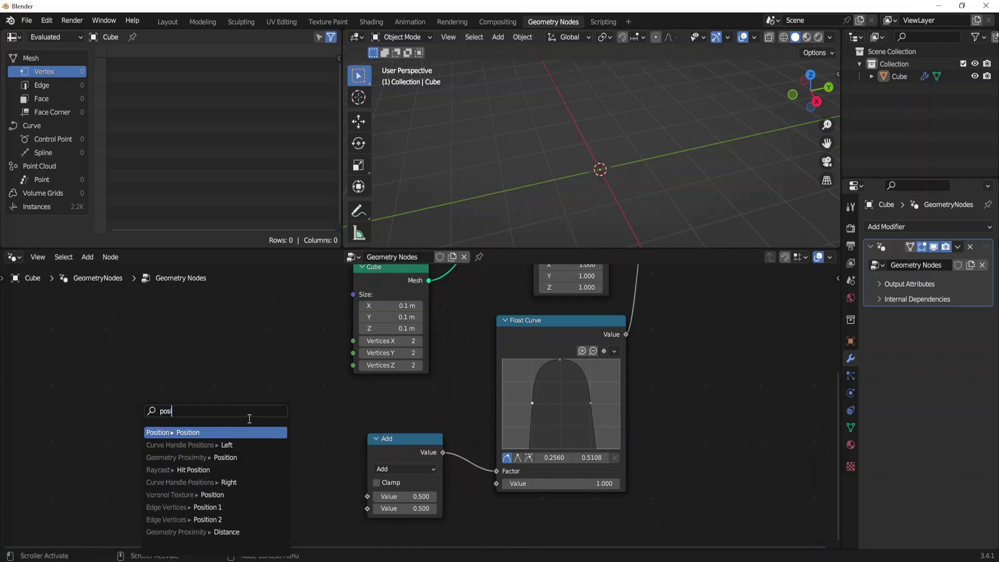
{"action": "key", "text": "Return"}
{"action": "left_click", "coordinate": [270, 436]}
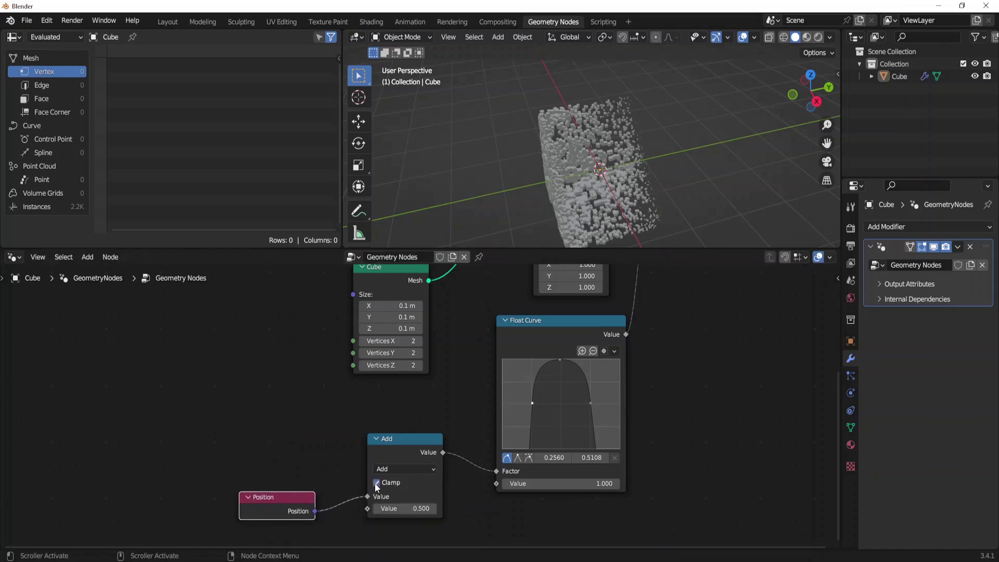
Step: Set the Add node's second value to 0.8 and orbit around the scattered cubes to view the effect
{"action": "mouse_move", "coordinate": [810, 93]}
{"action": "left_mouse_down"}
{"action": "mouse_move", "coordinate": [813, 84]}
{"action": "mouse_move", "coordinate": [807, 115]}
{"action": "mouse_move", "coordinate": [811, 84]}
{"action": "left_mouse_up"}
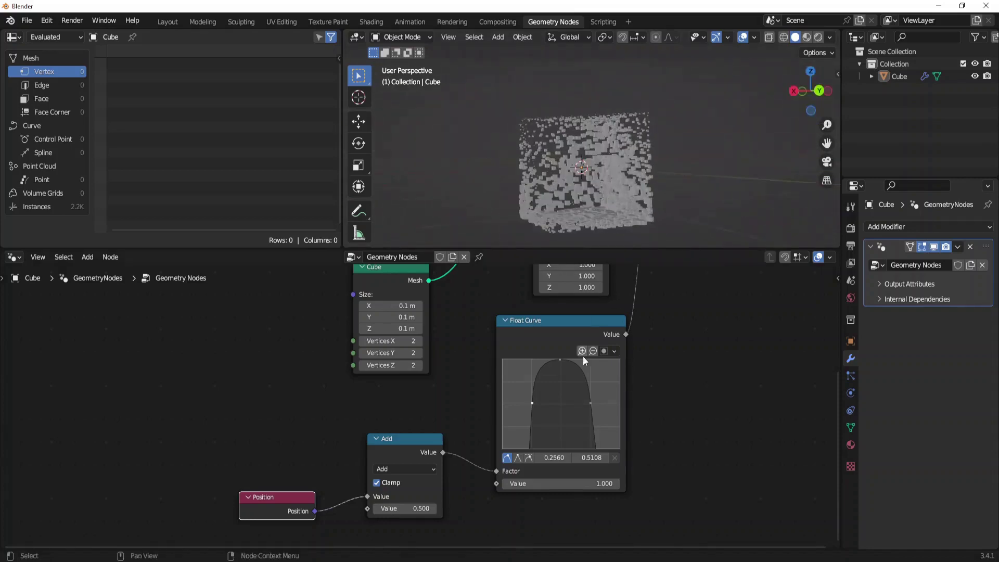
{"action": "scroll", "coordinate": [444, 473], "scroll_direction": "down", "scroll_amount": 1}
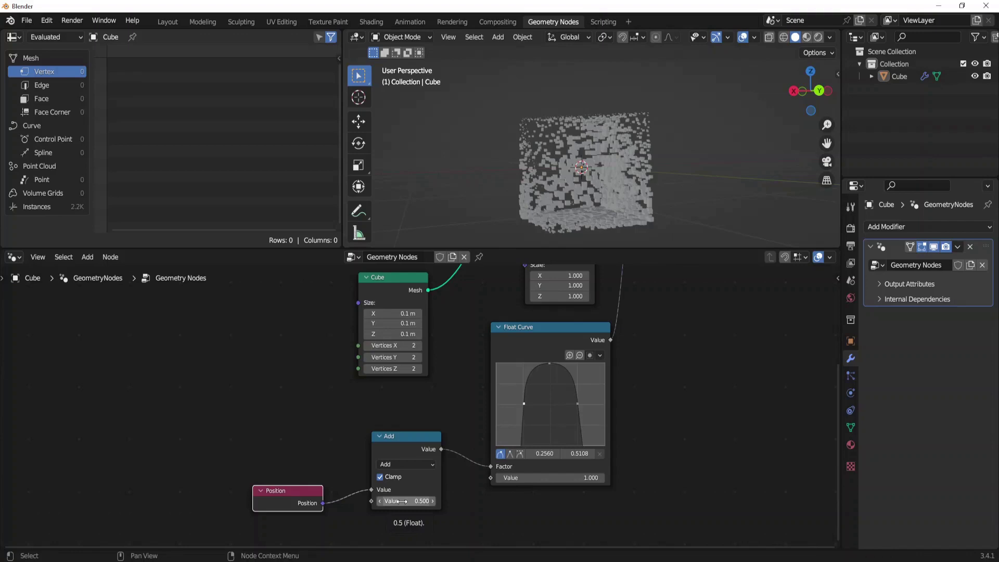
{"action": "mouse_move", "coordinate": [400, 501]}
{"action": "left_mouse_down"}
{"action": "mouse_move", "coordinate": [442, 501]}
{"action": "mouse_move", "coordinate": [374, 501]}
{"action": "mouse_move", "coordinate": [408, 502]}
{"action": "left_mouse_up"}
{"action": "left_click_drag", "start_coordinate": [817, 108], "coordinate": [854, 117]}
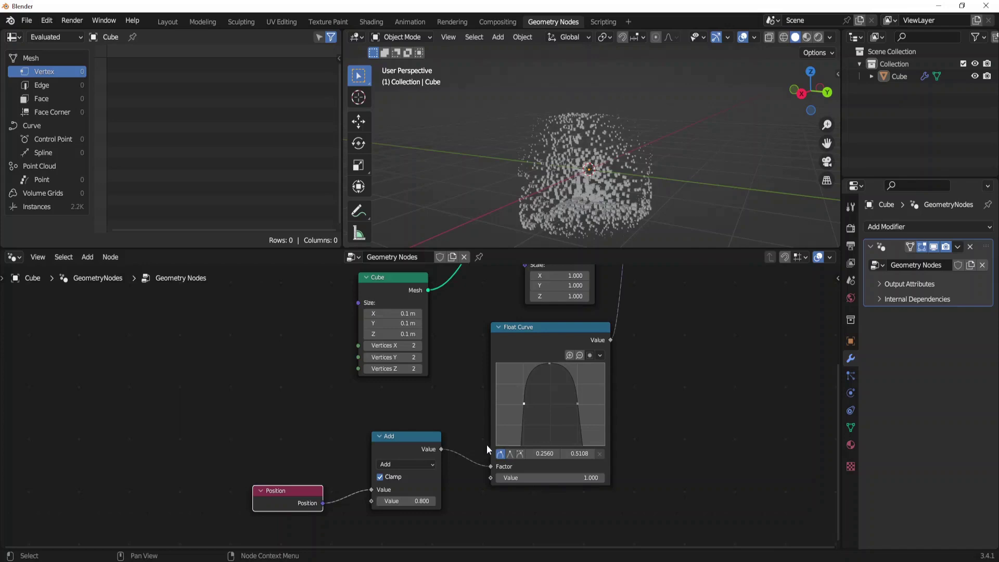
Step: Link the Add node's Value output to Instance on Points as well, keeping its link to the Float Curve
{"action": "scroll", "coordinate": [486, 445], "scroll_direction": "up", "scroll_amount": 2}
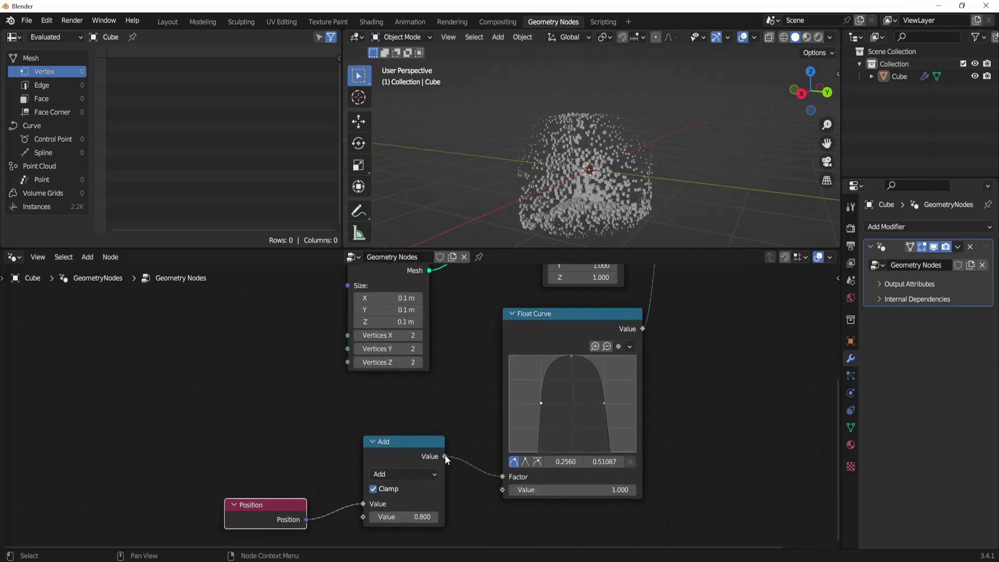
{"action": "left_click_drag", "start_coordinate": [445, 456], "coordinate": [543, 441]}
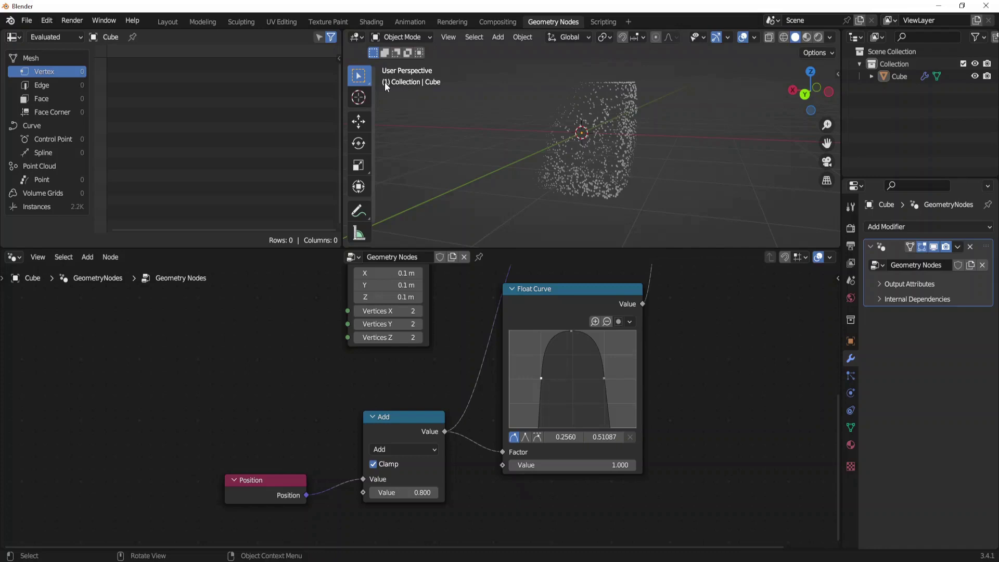
Step: Circle the current frame number in the 3D viewport with an annotation and undo the strokes
{"action": "mouse_move", "coordinate": [384, 83]}
{"action": "left_mouse_down"}
{"action": "mouse_move", "coordinate": [440, 86]}
{"action": "mouse_move", "coordinate": [391, 69]}
{"action": "mouse_move", "coordinate": [378, 81]}
{"action": "mouse_move", "coordinate": [433, 84]}
{"action": "mouse_move", "coordinate": [442, 73]}
{"action": "mouse_move", "coordinate": [379, 72]}
{"action": "mouse_move", "coordinate": [409, 89]}
{"action": "left_mouse_up"}
{"action": "key", "text": "ctrl+z"}
{"action": "key", "text": "ctrl+z"}
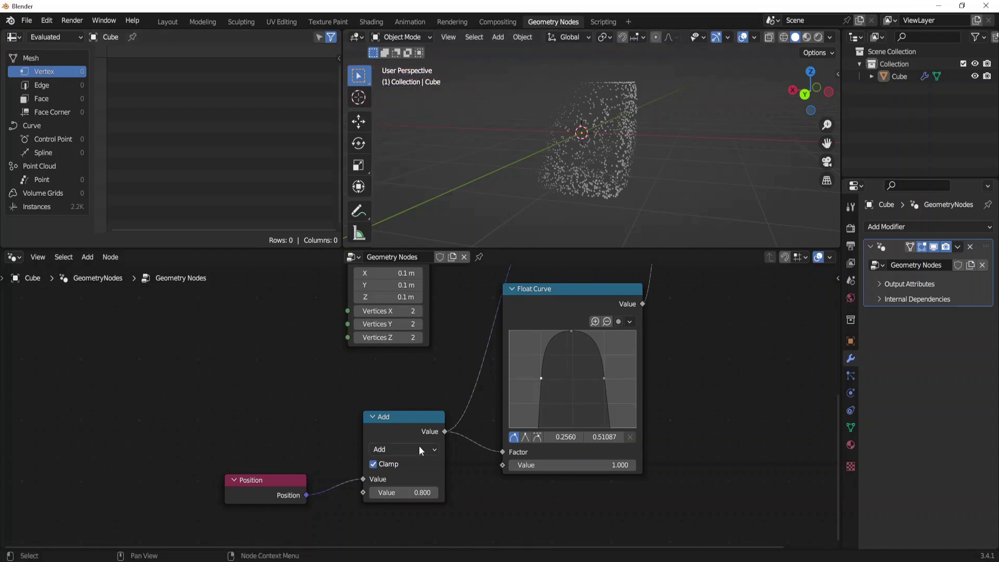
Step: Set the Add node's second value to -1 and insert a keyframe for it at frame 1
{"action": "left_click", "coordinate": [399, 494]}
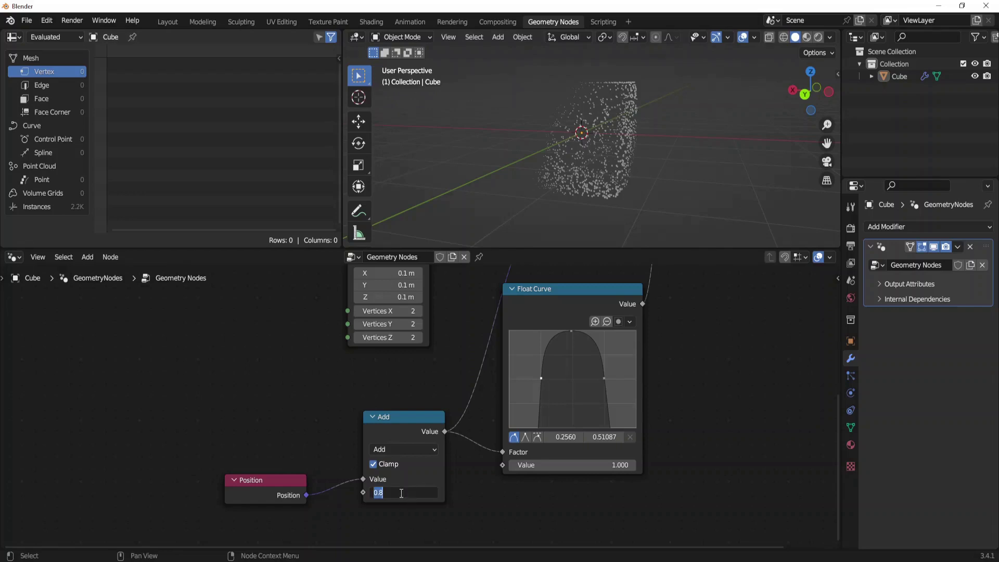
{"action": "key", "text": "BackSpace"}
{"action": "type", "text": "-1"}
{"action": "key", "text": "Return"}
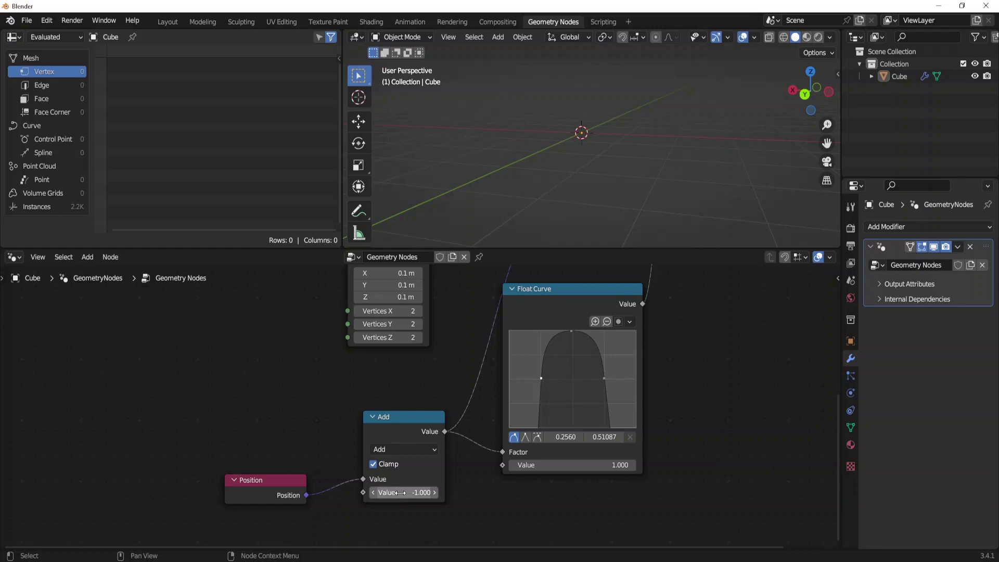
{"action": "key", "text": "i"}
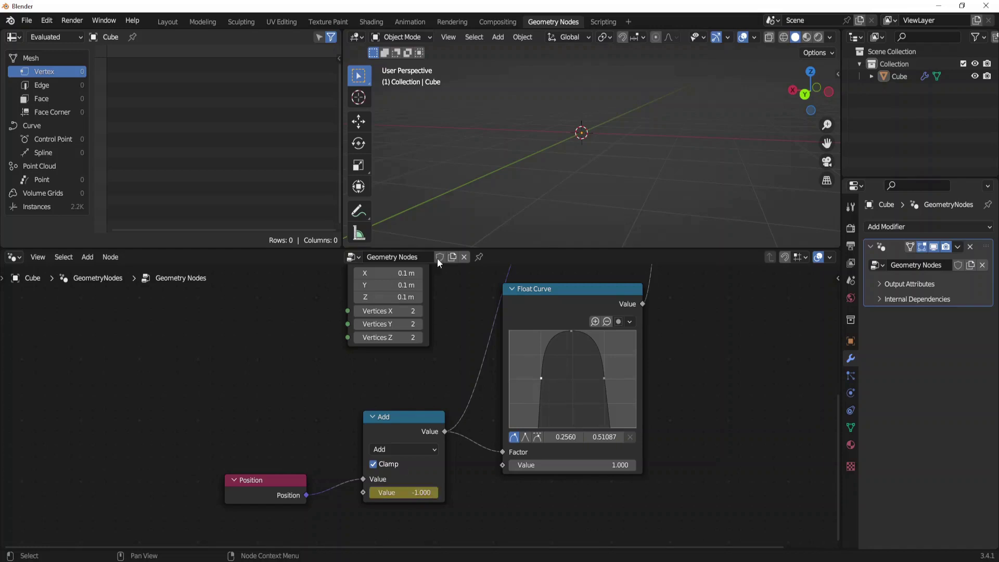
Step: Play the animation forward, stop it and advance the current frame to 125
{"action": "key", "text": "space"}
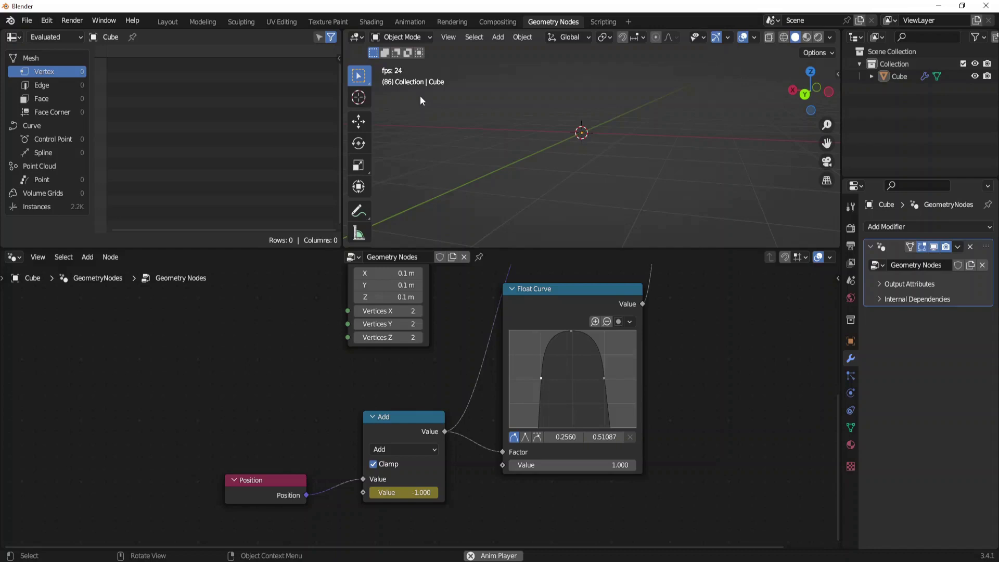
{"action": "key", "text": "space"}
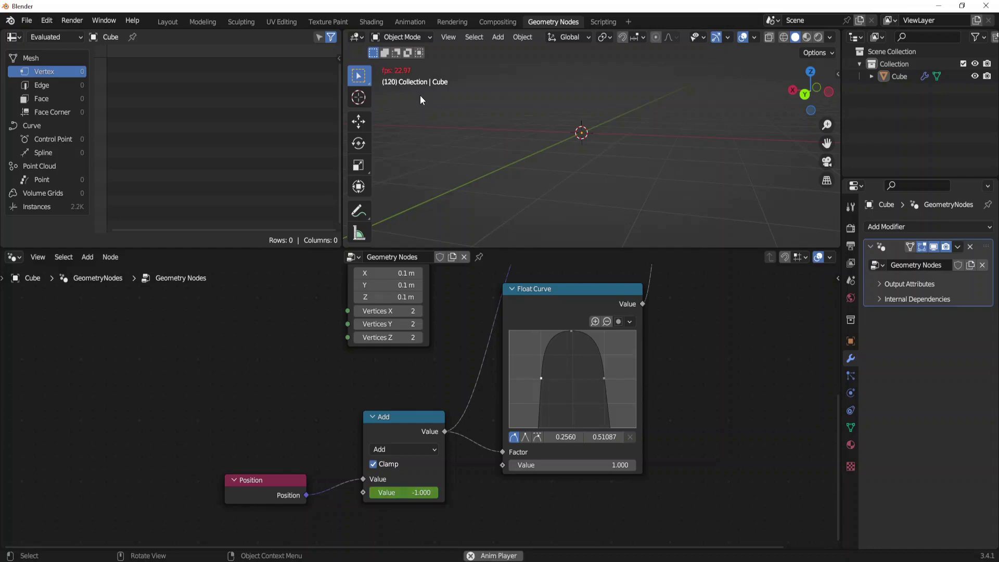
{"action": "key", "text": "Right"}
{"action": "key", "text": "Right"}
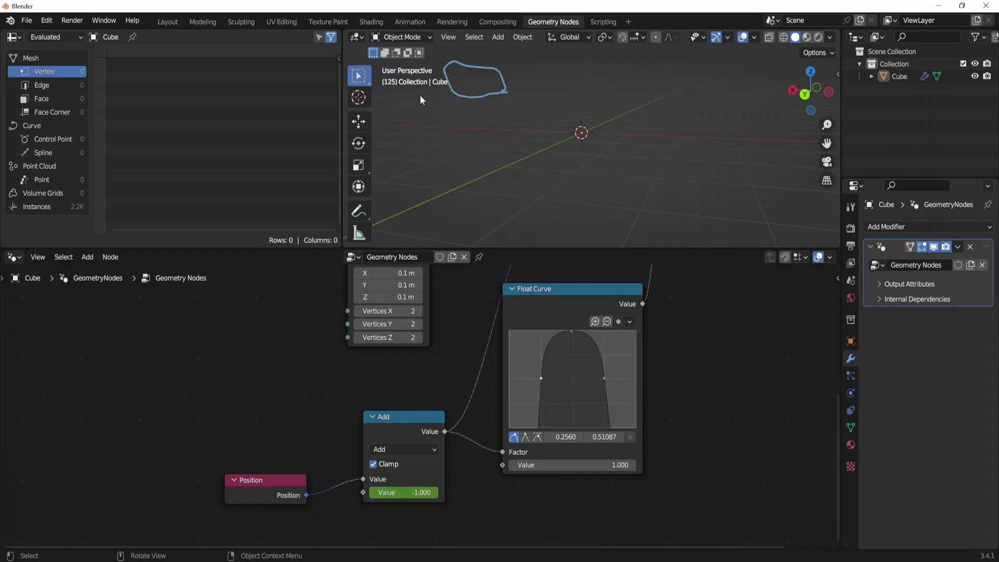
Step: Set the Add node's second value to 1.8 and insert a keyframe for it at frame 125
{"action": "left_click", "coordinate": [405, 494]}
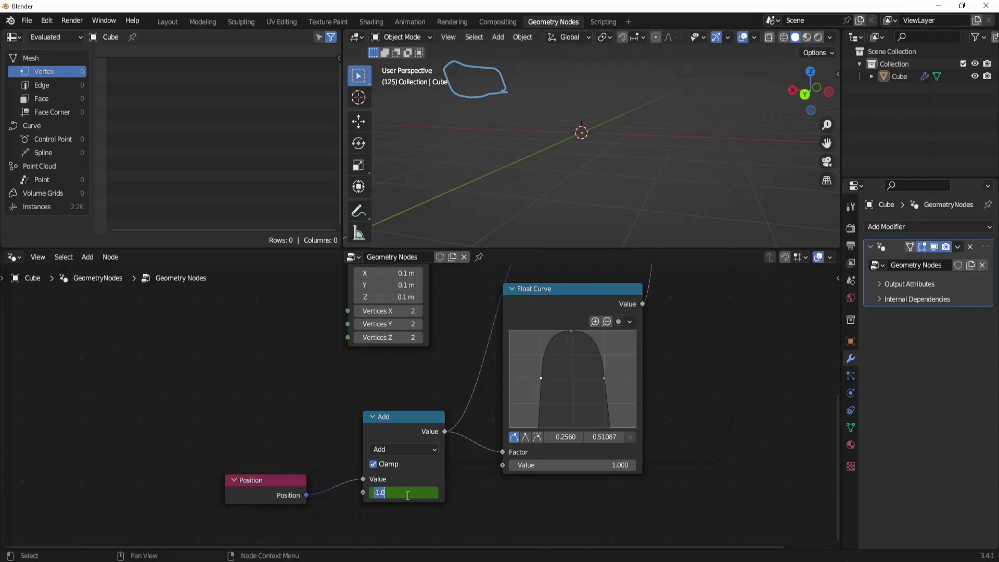
{"action": "type", "text": "1"}
{"action": "key", "text": "Return"}
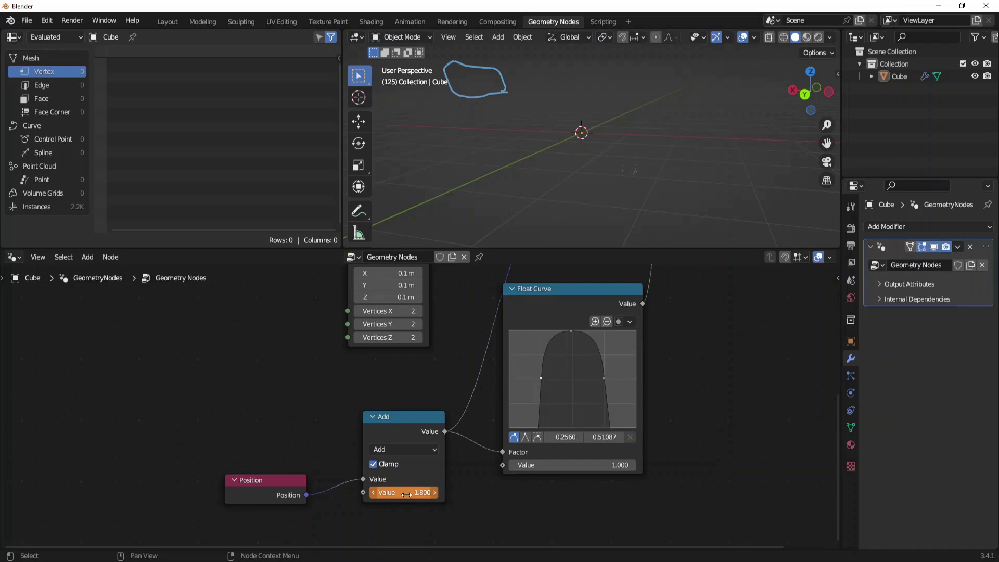
{"action": "key", "text": "i"}
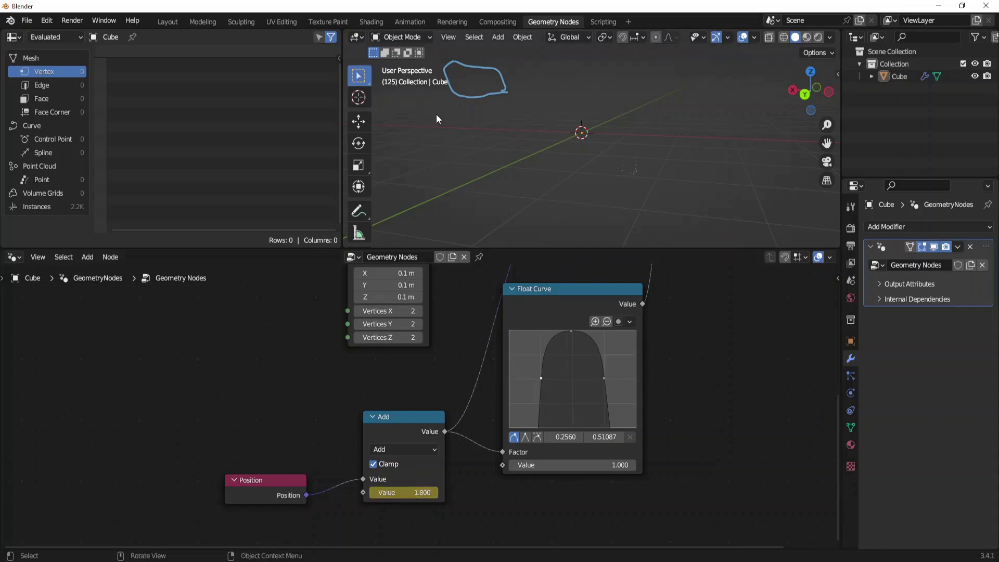
Step: Keyframe the Add node's second value unchanged at frame 140, and jump to the last frame, 250
{"action": "key", "text": "space"}
{"action": "key", "text": "space"}
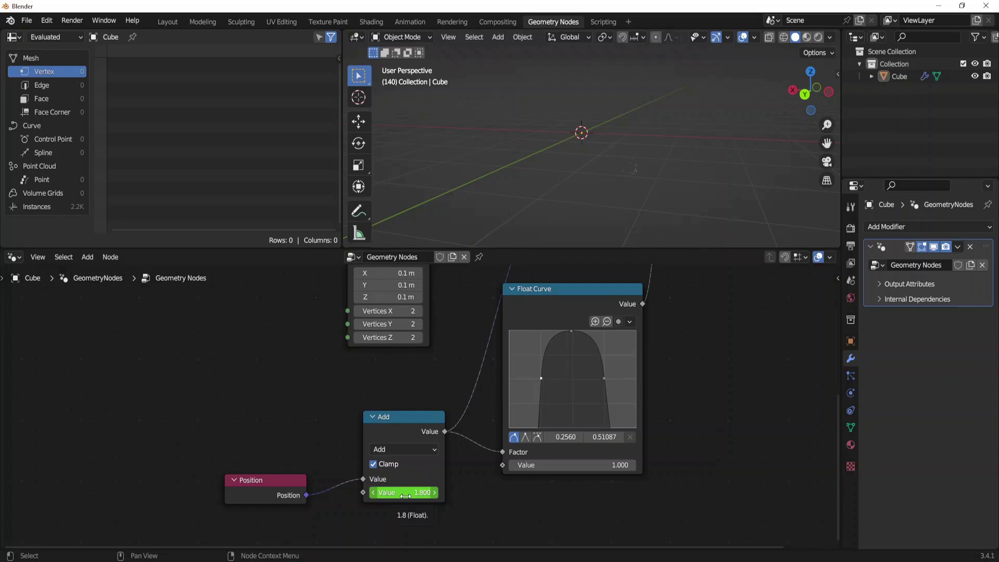
{"action": "key", "text": "i"}
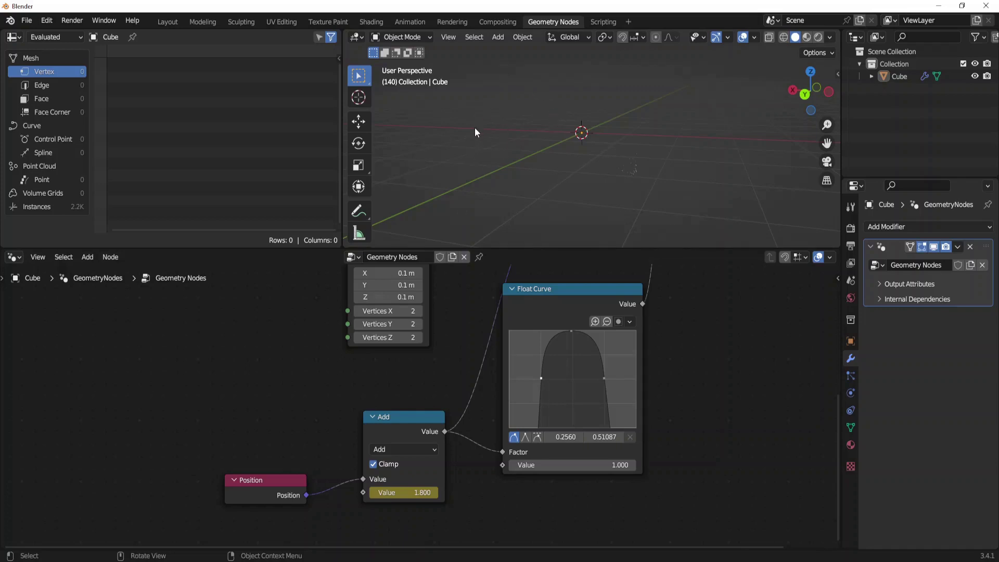
{"action": "key", "text": "shift"}
{"action": "key", "text": "shift+Right"}
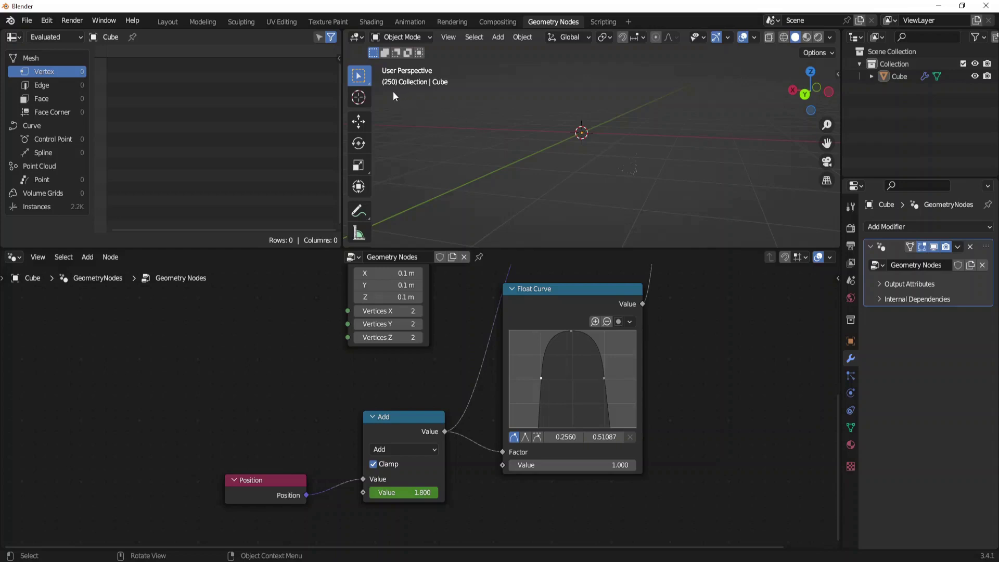
Step: Mark the current frame number in the 3D viewport with an annotation stroke and undo it
{"action": "key", "text": "d"}
{"action": "mouse_move", "coordinate": [384, 87]}
{"action": "left_mouse_down"}
{"action": "mouse_move", "coordinate": [412, 88]}
{"action": "mouse_move", "coordinate": [386, 92]}
{"action": "left_mouse_up"}
{"action": "key", "text": "ctrl+z"}
Step: Set the Add node's second value to -1 and insert a keyframe for it at frame 250
{"action": "left_click", "coordinate": [412, 491]}
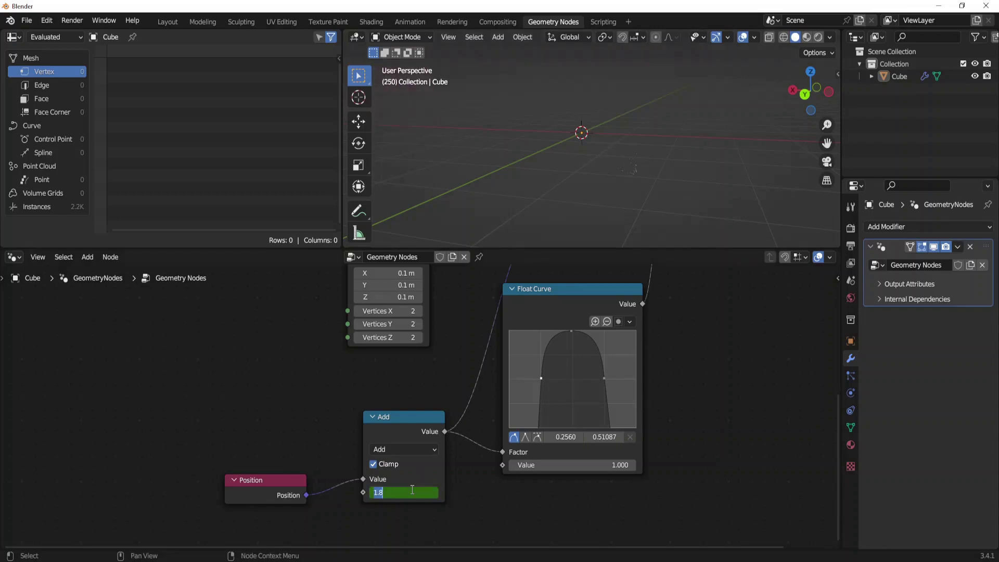
{"action": "key", "text": "BackSpace"}
{"action": "type", "text": "-1"}
{"action": "key", "text": "Return"}
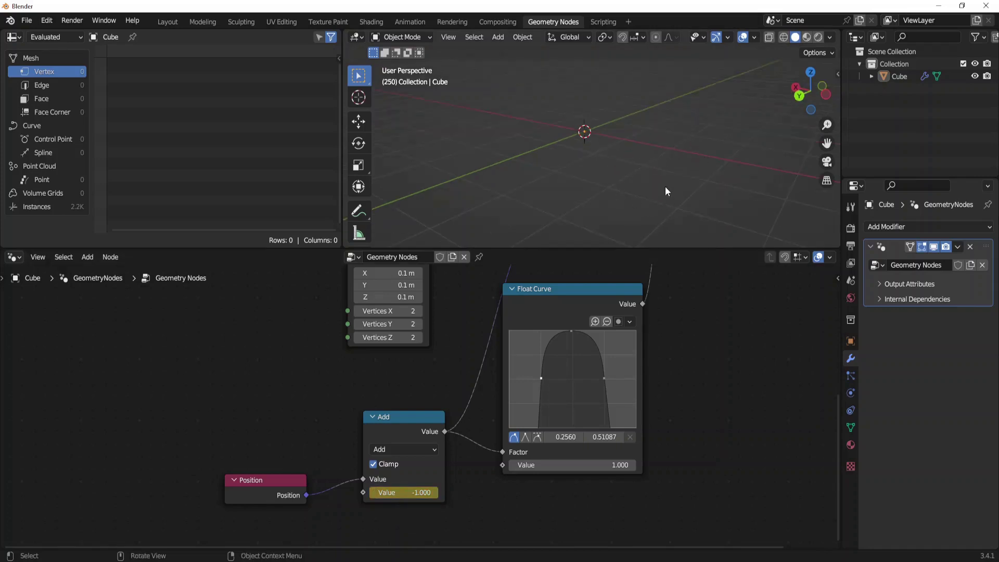
Step: Play the animation and orbit around the scattered cubes to check how their scale changes
{"action": "key", "text": "space"}
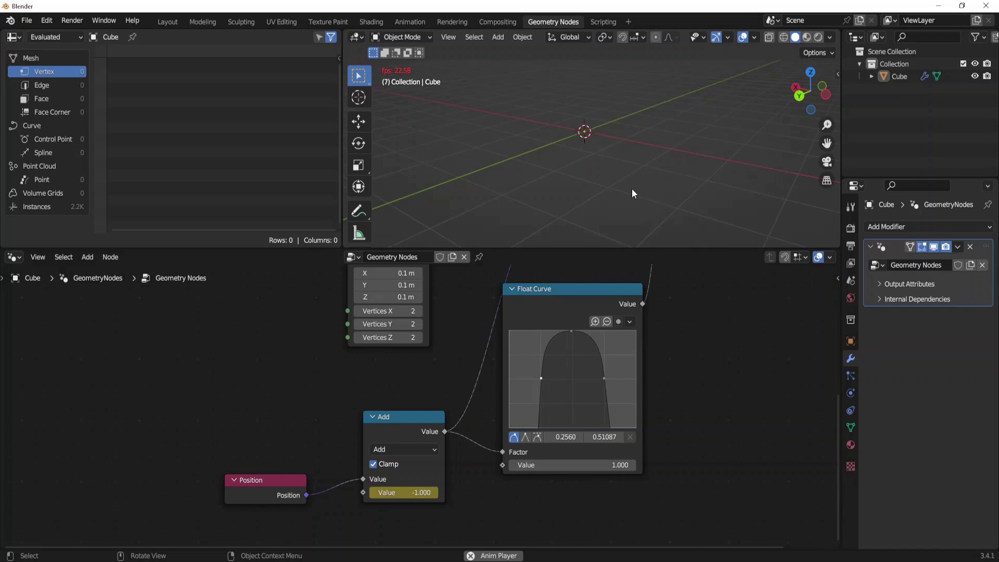
{"action": "left_click_drag", "start_coordinate": [827, 144], "coordinate": [831, 152]}
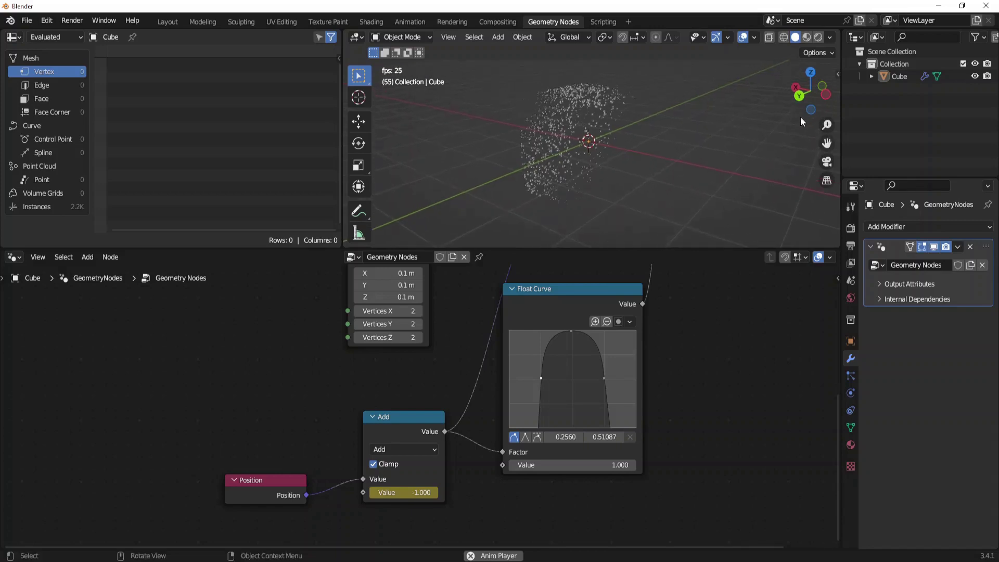
{"action": "mouse_move", "coordinate": [811, 95]}
{"action": "left_mouse_down"}
{"action": "mouse_move", "coordinate": [770, 78]}
{"action": "mouse_move", "coordinate": [914, 81]}
{"action": "left_mouse_up"}
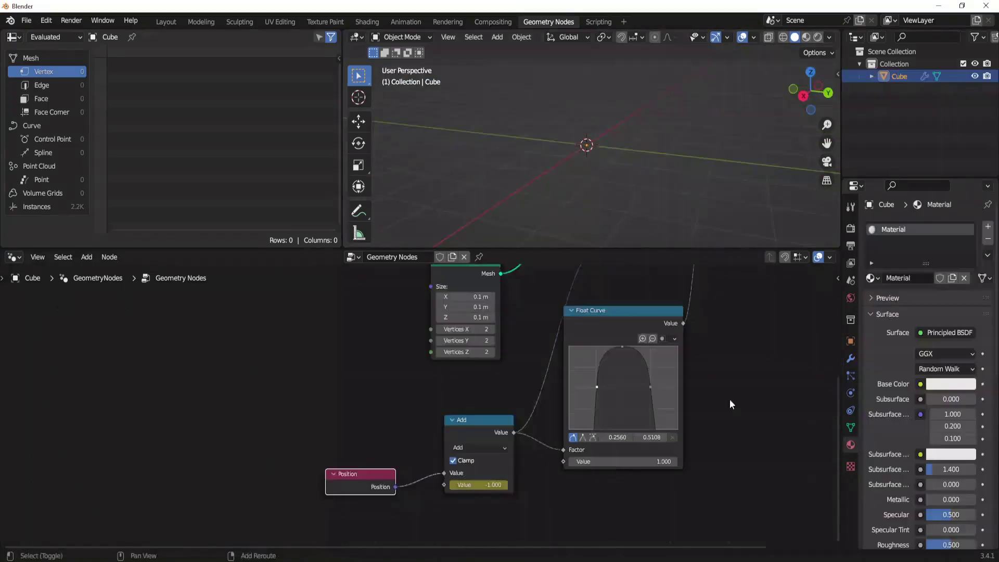
Step: Change the Cube material's surface shader to Glass BSDF and set its roughness to 0.1
{"action": "key", "text": "KP_Decimal"}
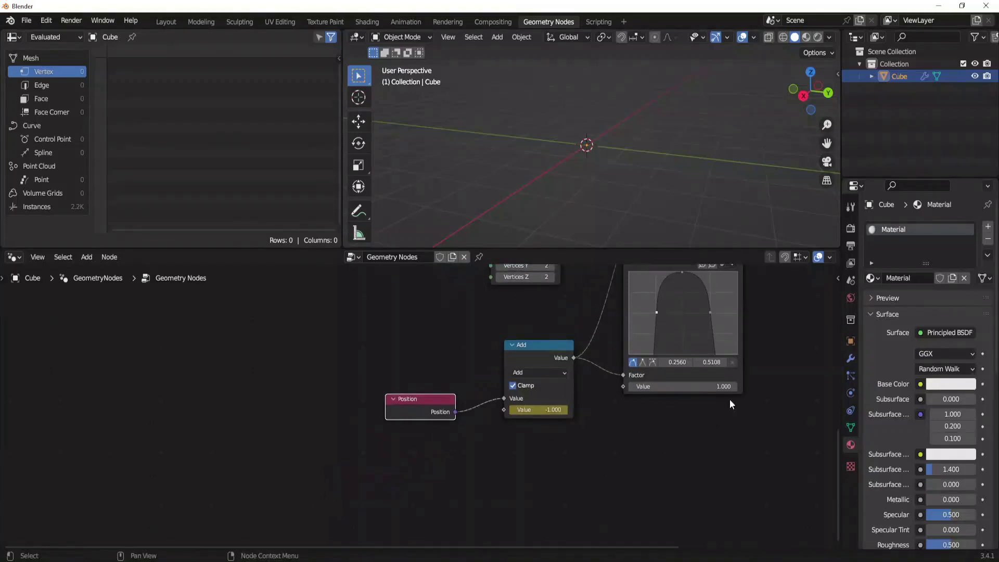
{"action": "scroll", "coordinate": [783, 366], "scroll_direction": "up", "scroll_amount": 2}
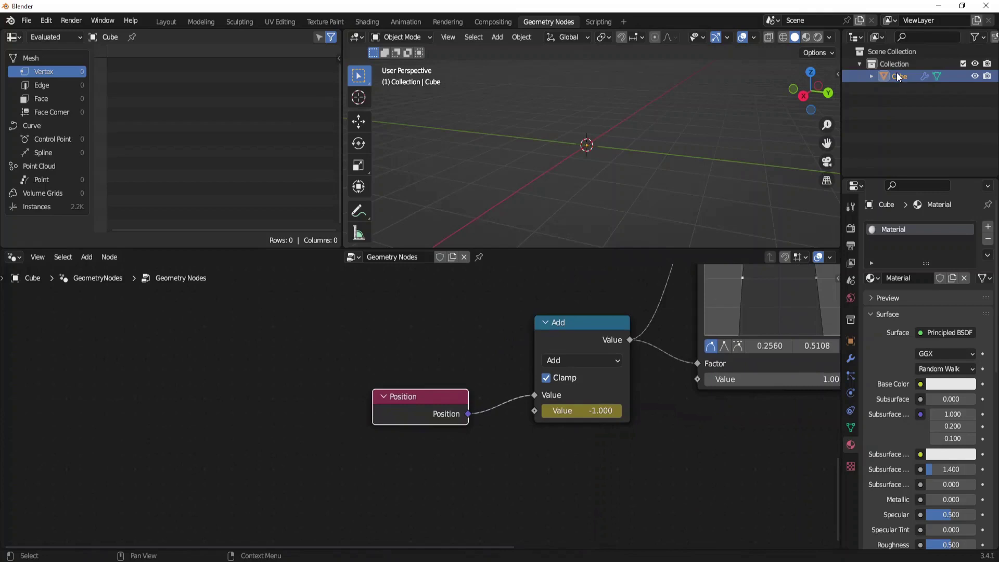
{"action": "left_click_drag", "start_coordinate": [395, 545], "coordinate": [622, 539]}
{"action": "left_click", "coordinate": [945, 334]}
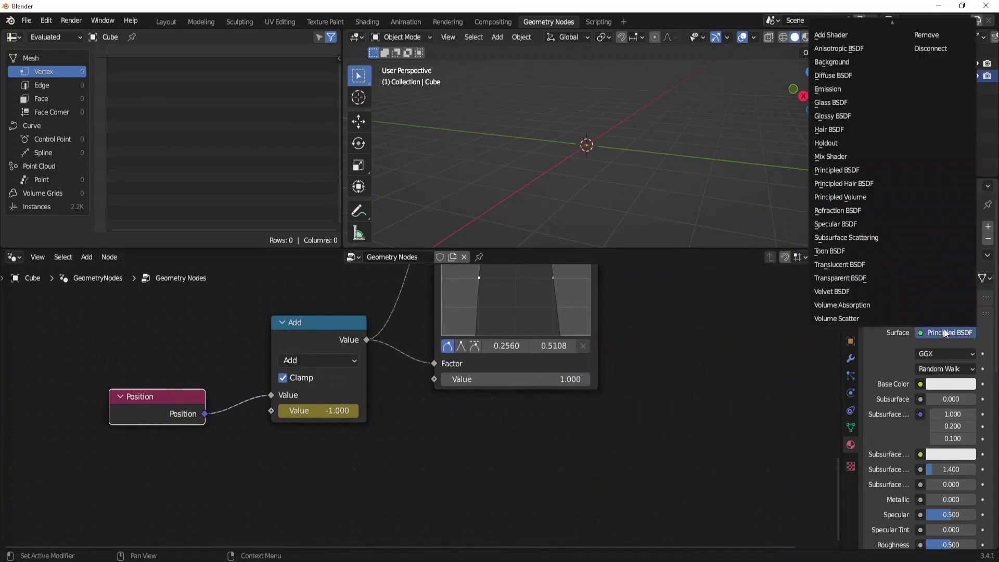
{"action": "left_click", "coordinate": [864, 104]}
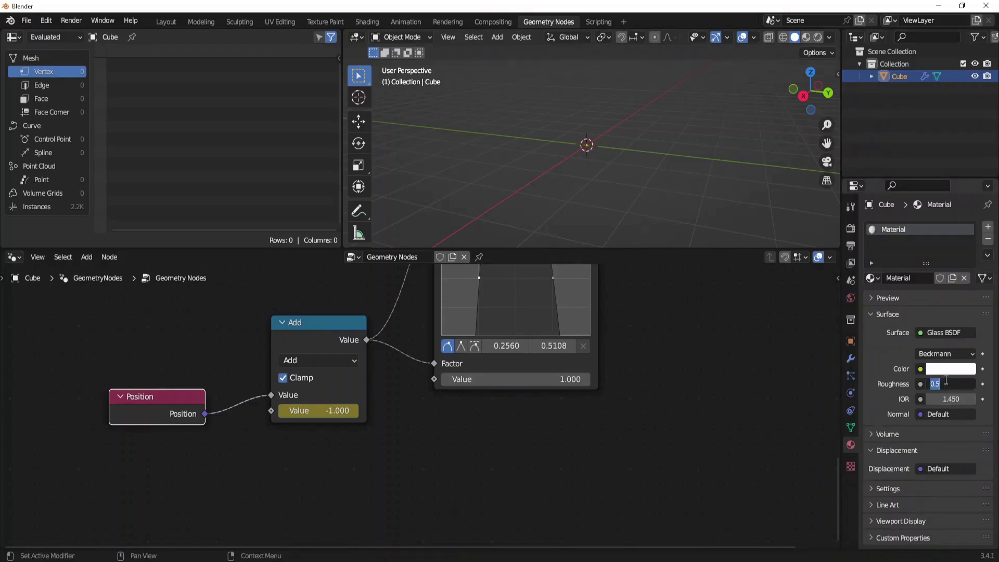
{"action": "type", "text": ".1"}
{"action": "key", "text": "Return"}
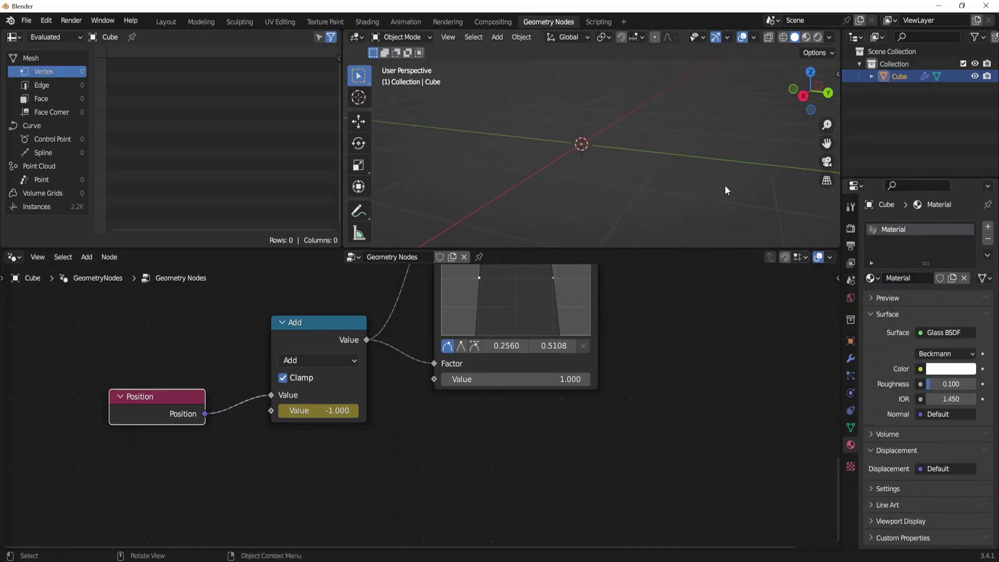
Step: Add a mesh plane at the scene centre and scale it up into a large floor
{"action": "left_click_drag", "start_coordinate": [827, 143], "coordinate": [827, 169]}
{"action": "key", "text": "shift+a"}
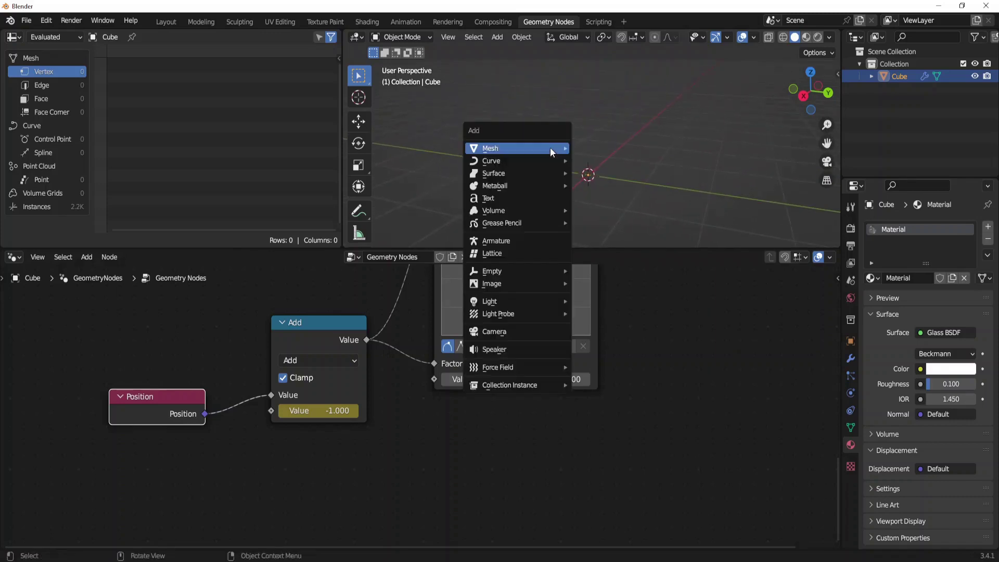
{"action": "mouse_move", "coordinate": [551, 148]}
{"action": "left_click", "coordinate": [603, 142]}
{"action": "key", "text": "s"}
{"action": "left_click", "coordinate": [759, 152]}
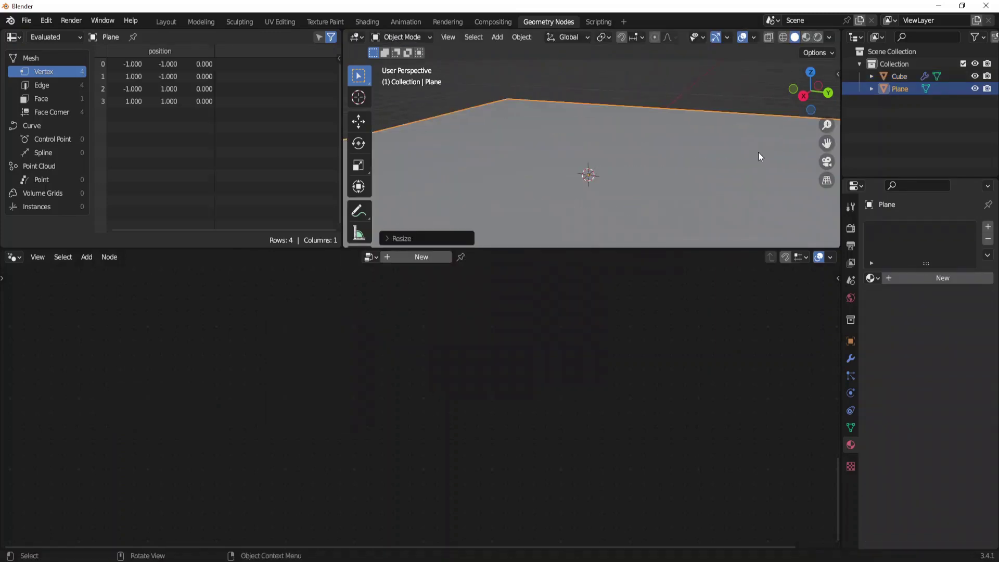
Step: Switch the viewport to Rendered shading and play the animation to frame 42
{"action": "scroll", "coordinate": [729, 178], "scroll_direction": "down", "scroll_amount": 3}
{"action": "left_click_drag", "start_coordinate": [812, 97], "coordinate": [663, 167]}
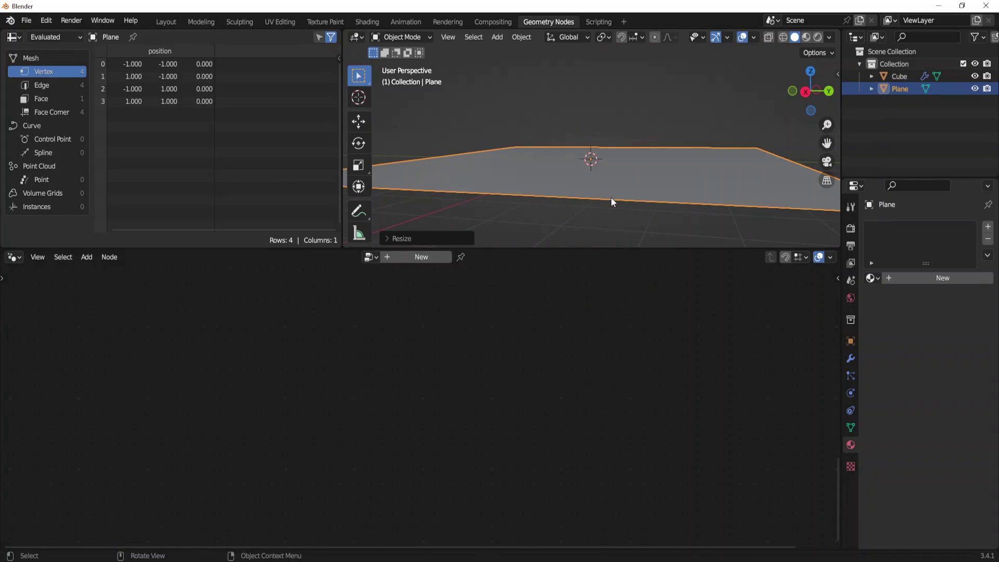
{"action": "key", "text": "z"}
{"action": "left_click", "coordinate": [622, 90]}
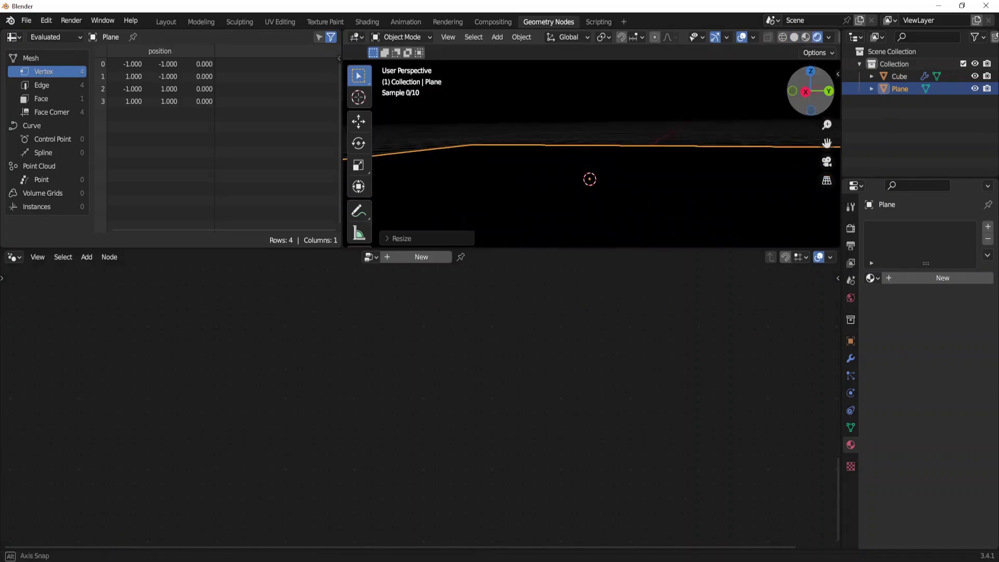
{"action": "left_click_drag", "start_coordinate": [811, 95], "coordinate": [812, 97]}
{"action": "scroll", "coordinate": [713, 162], "scroll_direction": "down", "scroll_amount": 2}
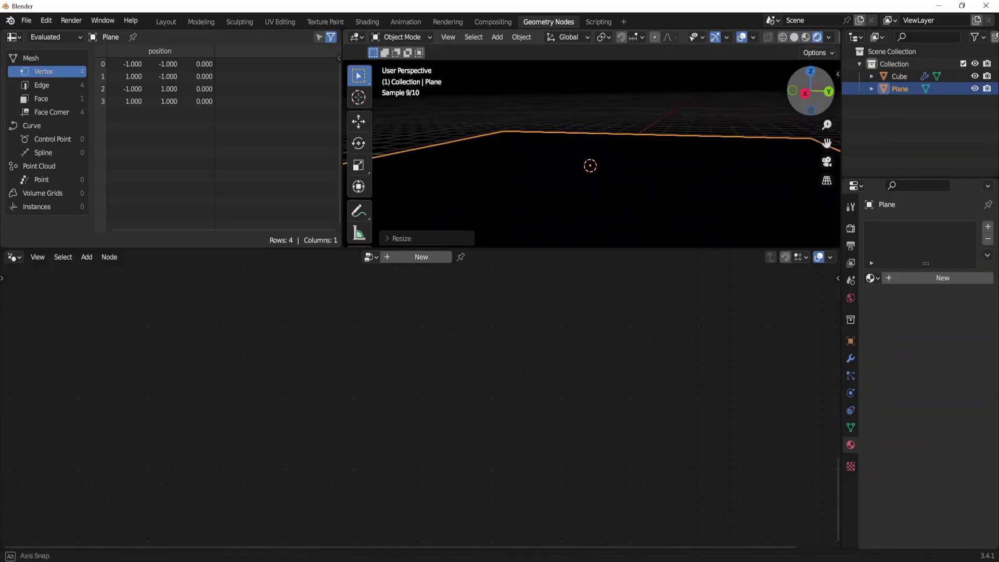
{"action": "middle_click_drag", "start_coordinate": [812, 104], "coordinate": [764, 130]}
{"action": "key", "text": "space"}
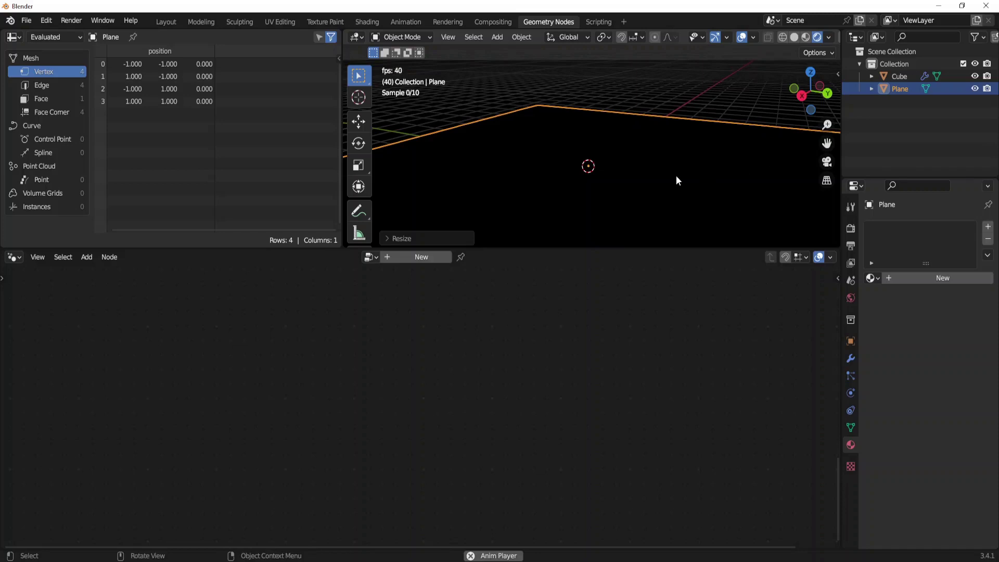
{"action": "key", "text": "space"}
Step: Examine the scattered cubes and the floor plane in the rendered view, and return to Solid shading
{"action": "scroll", "coordinate": [705, 159], "scroll_direction": "up", "scroll_amount": 4}
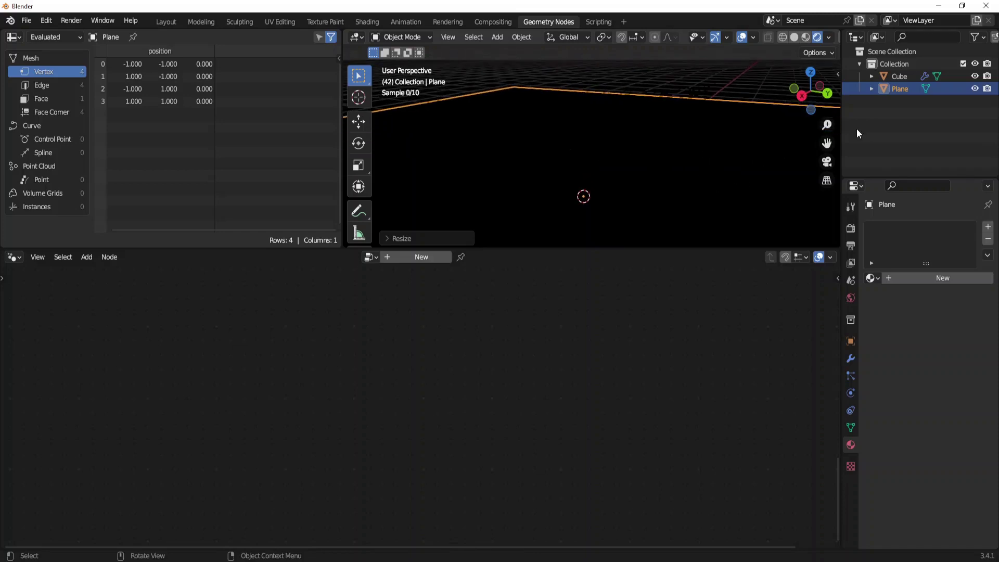
{"action": "left_click_drag", "start_coordinate": [828, 143], "coordinate": [837, 162]}
{"action": "scroll", "coordinate": [739, 174], "scroll_direction": "down", "scroll_amount": 2}
{"action": "scroll", "coordinate": [736, 180], "scroll_direction": "up", "scroll_amount": 2}
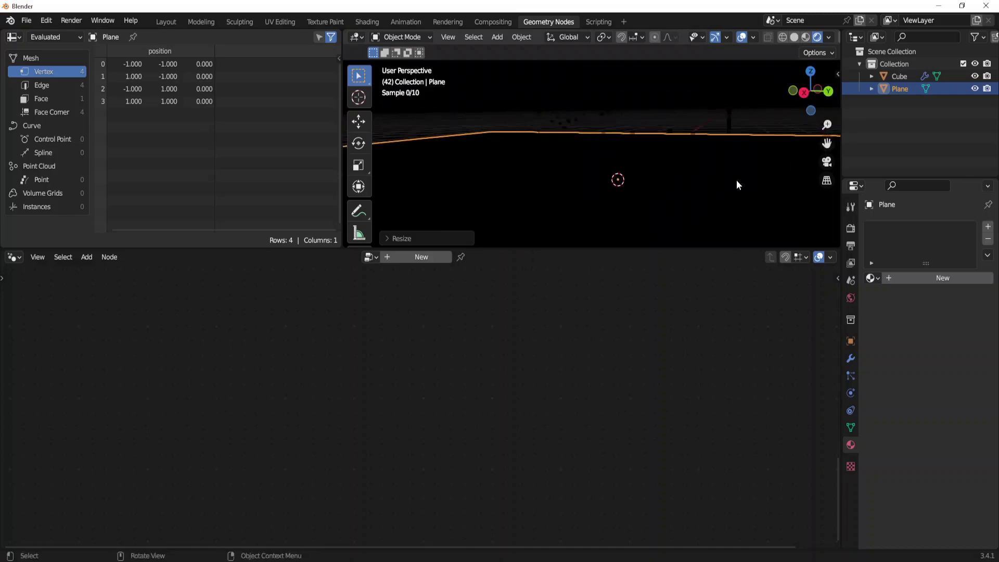
{"action": "scroll", "coordinate": [736, 179], "scroll_direction": "down", "scroll_amount": 2}
{"action": "left_click_drag", "start_coordinate": [811, 109], "coordinate": [792, 116]}
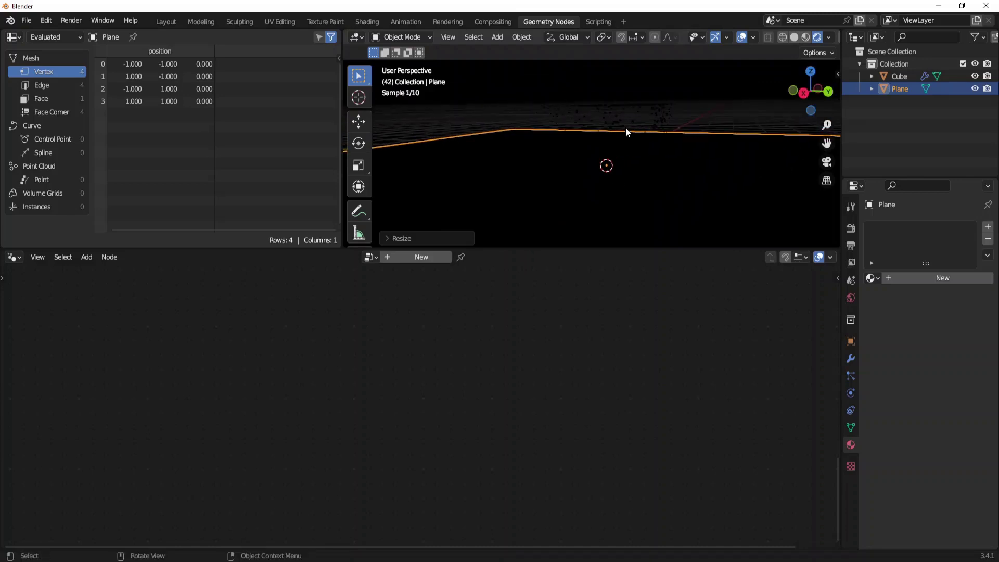
{"action": "scroll", "coordinate": [682, 135], "scroll_direction": "up", "scroll_amount": 3}
{"action": "left_click", "coordinate": [795, 144]}
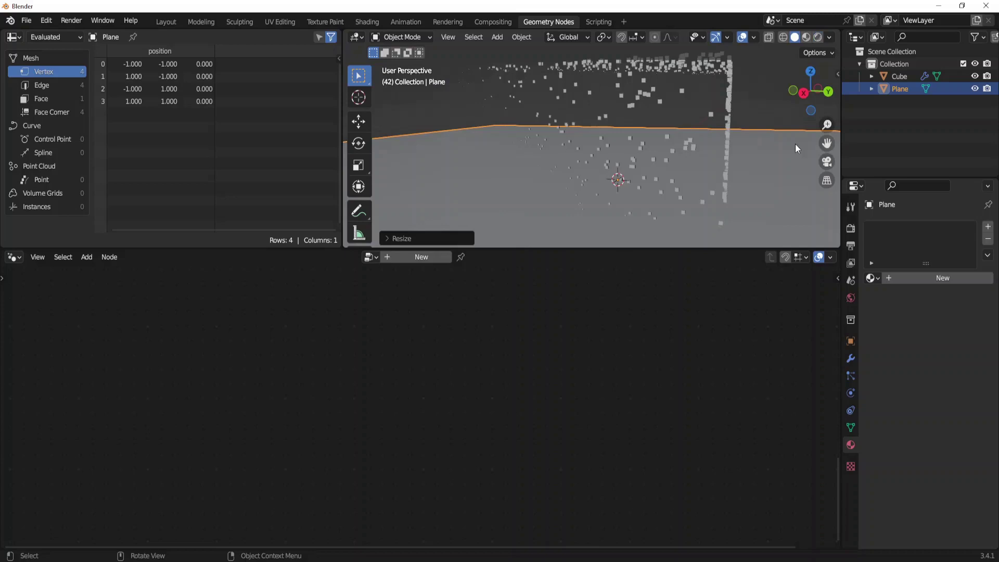
Step: Mark the scattered cubes in the 3D viewport with annotation strokes and erase them
{"action": "scroll", "coordinate": [701, 138], "scroll_direction": "down", "scroll_amount": 1}
{"action": "key", "text": "d"}
{"action": "mouse_move", "coordinate": [584, 89]}
{"action": "left_mouse_down"}
{"action": "mouse_move", "coordinate": [531, 143]}
{"action": "mouse_move", "coordinate": [450, 131]}
{"action": "mouse_move", "coordinate": [607, 115]}
{"action": "mouse_move", "coordinate": [643, 138]}
{"action": "mouse_move", "coordinate": [648, 191]}
{"action": "left_mouse_up"}
{"action": "right_click_drag", "start_coordinate": [711, 198], "coordinate": [573, 147]}
{"action": "mouse_move", "coordinate": [577, 141]}
{"action": "left_mouse_down", "text": "ctrl"}
{"action": "mouse_move", "coordinate": [481, 109]}
{"action": "mouse_move", "coordinate": [687, 99]}
{"action": "mouse_move", "coordinate": [613, 154]}
{"action": "left_mouse_up", "text": "ctrl"}
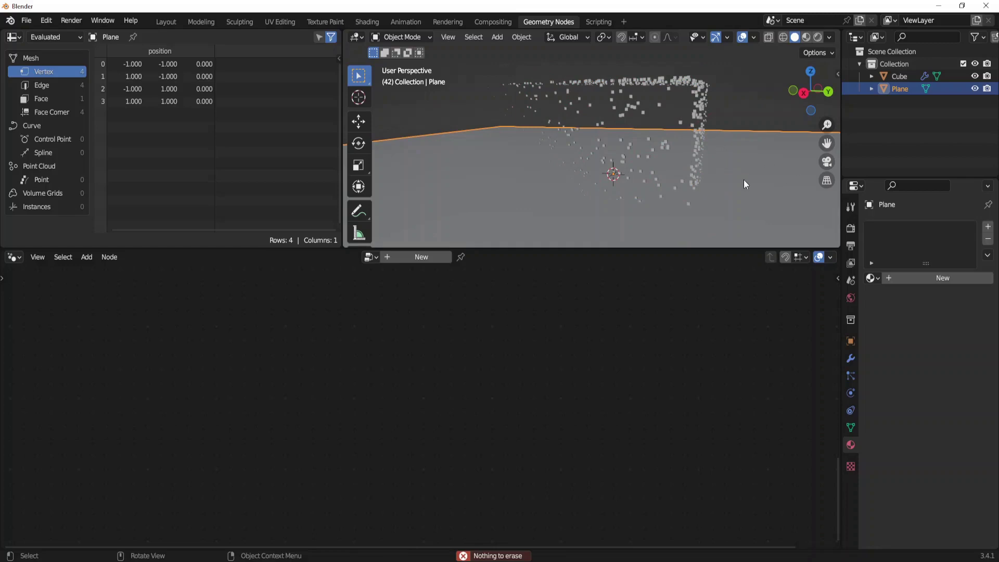
Step: Select the Cube, add a second material slot with a new material, and set its surface shader to Emission
{"action": "left_click", "coordinate": [904, 76]}
{"action": "scroll", "coordinate": [728, 187], "scroll_direction": "down", "scroll_amount": 2}
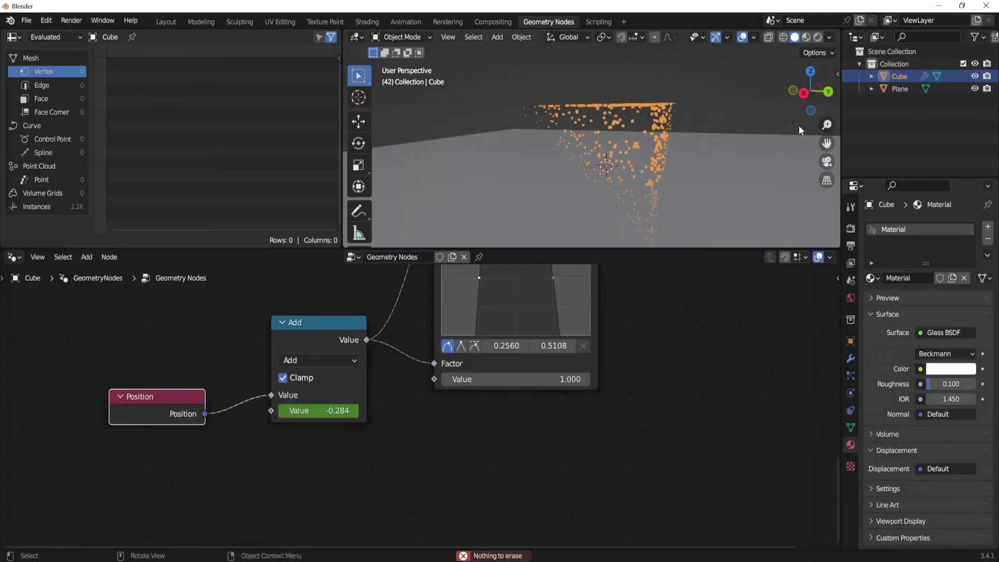
{"action": "scroll", "coordinate": [679, 361], "scroll_direction": "down", "scroll_amount": 2}
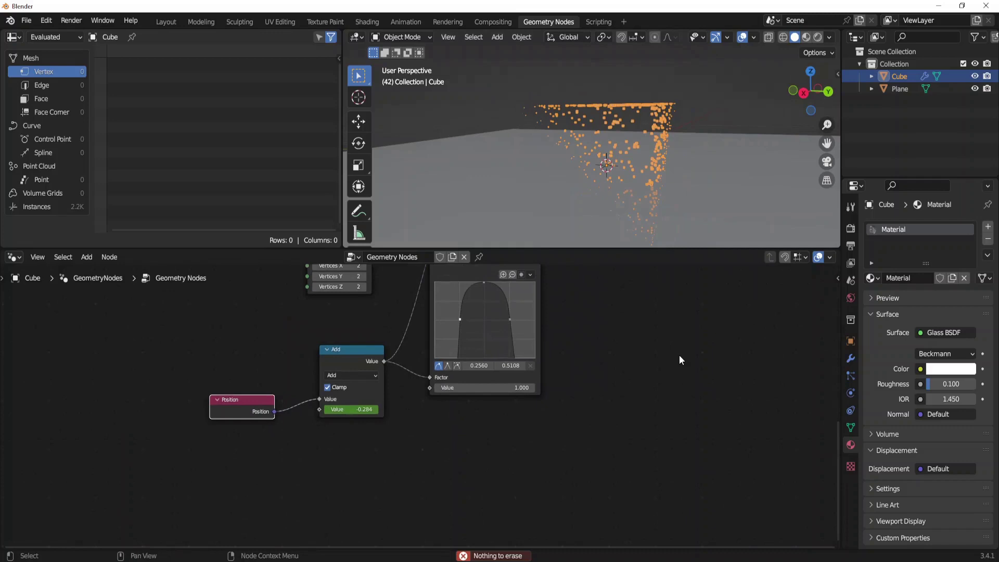
{"action": "left_click", "coordinate": [988, 228]}
{"action": "left_click", "coordinate": [924, 297]}
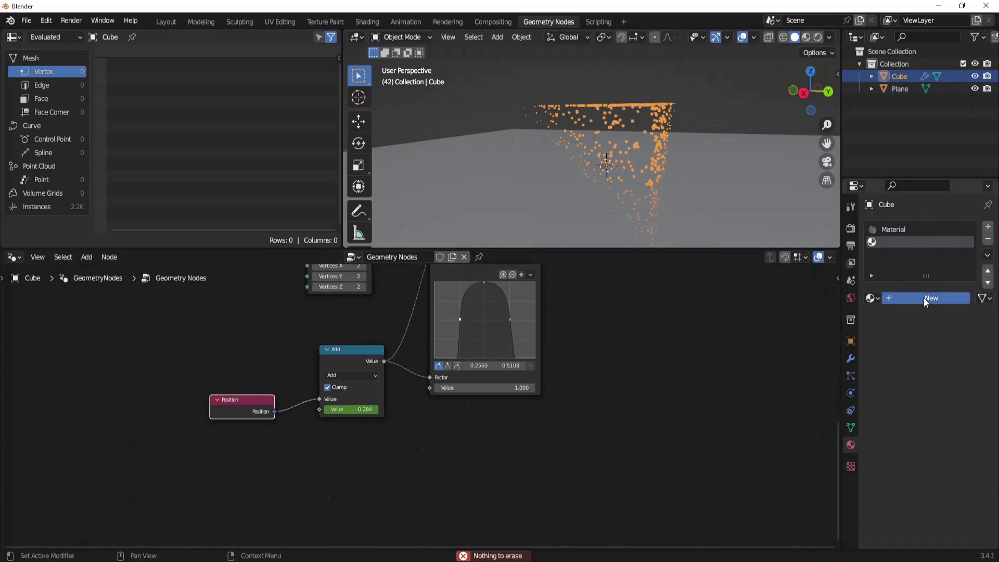
{"action": "left_click", "coordinate": [940, 351]}
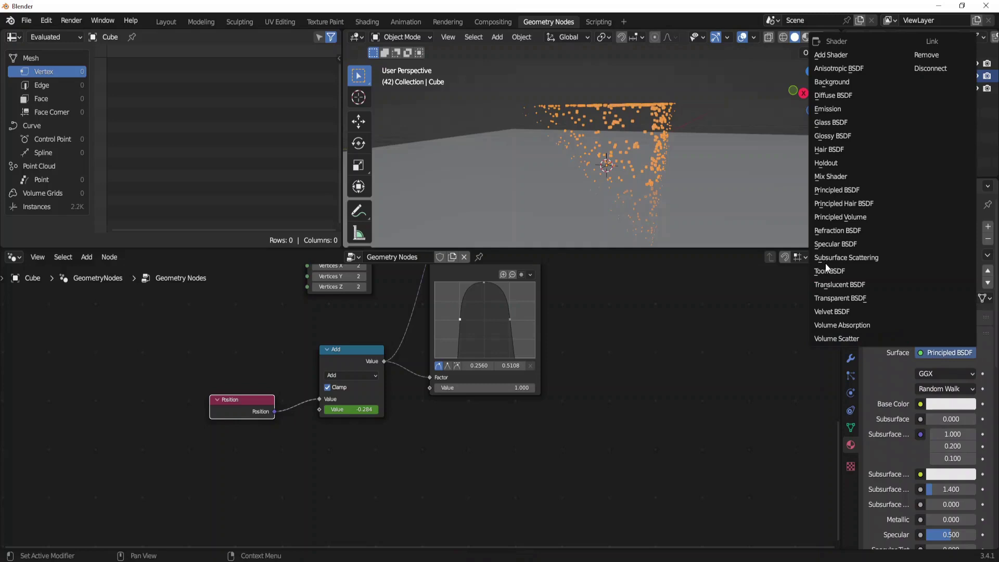
{"action": "left_click", "coordinate": [843, 121]}
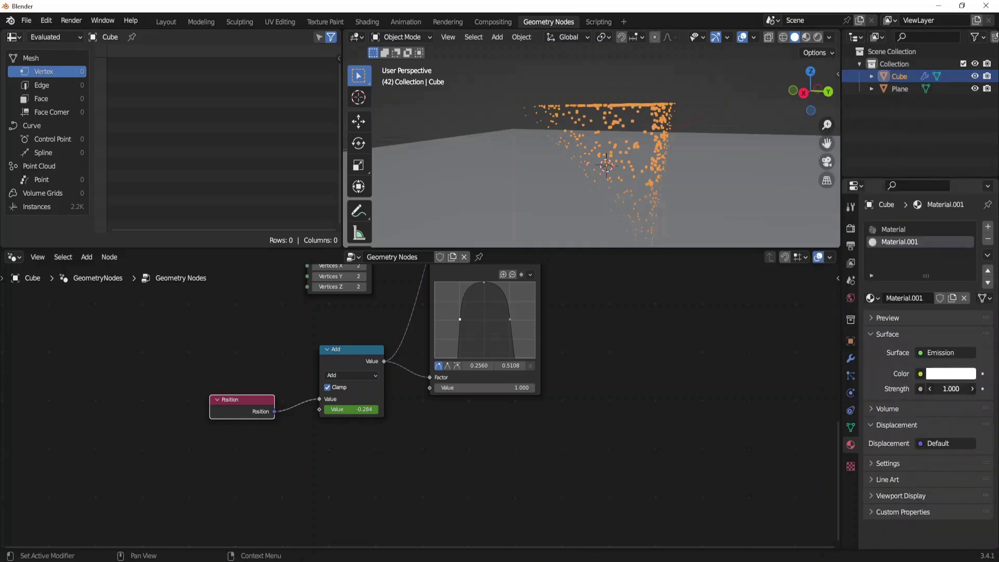
Step: Set the new material's emission strength to 5 and its colour to light blue
{"action": "left_click", "coordinate": [960, 389]}
{"action": "type", "text": "5"}
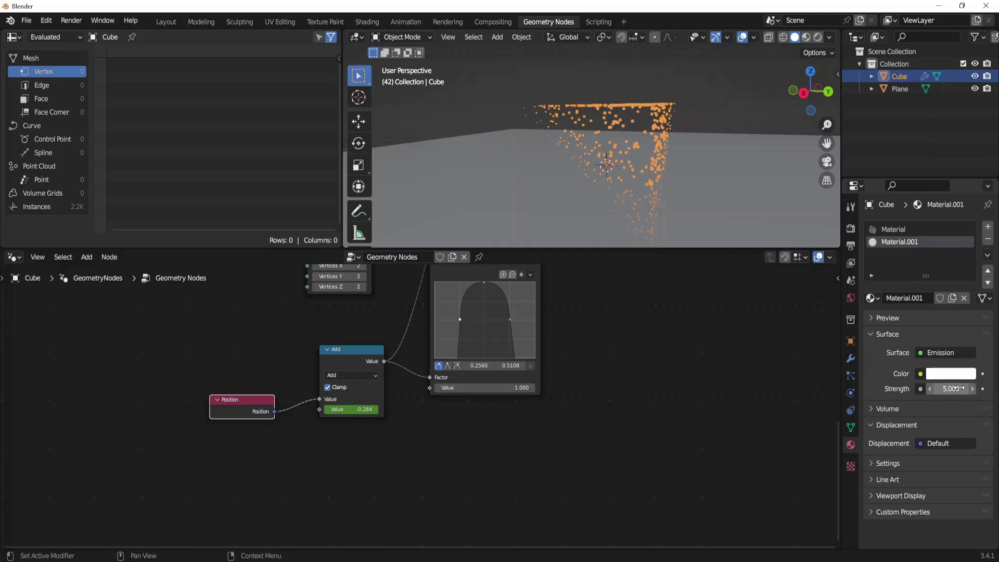
{"action": "key", "text": "Return"}
{"action": "left_click", "coordinate": [948, 374]}
{"action": "left_click_drag", "start_coordinate": [926, 237], "coordinate": [928, 220]}
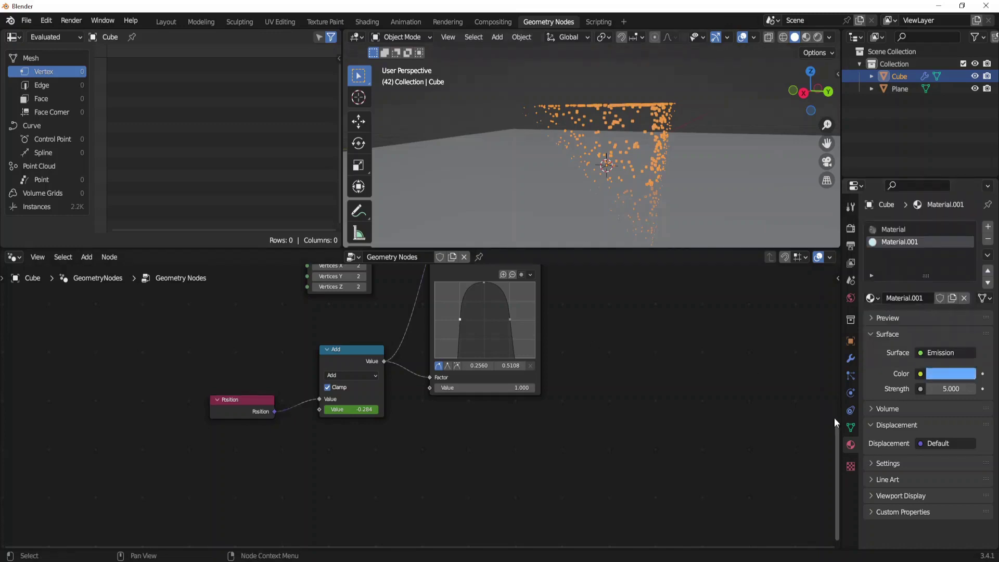
{"action": "left_click_drag", "start_coordinate": [838, 449], "coordinate": [844, 311]}
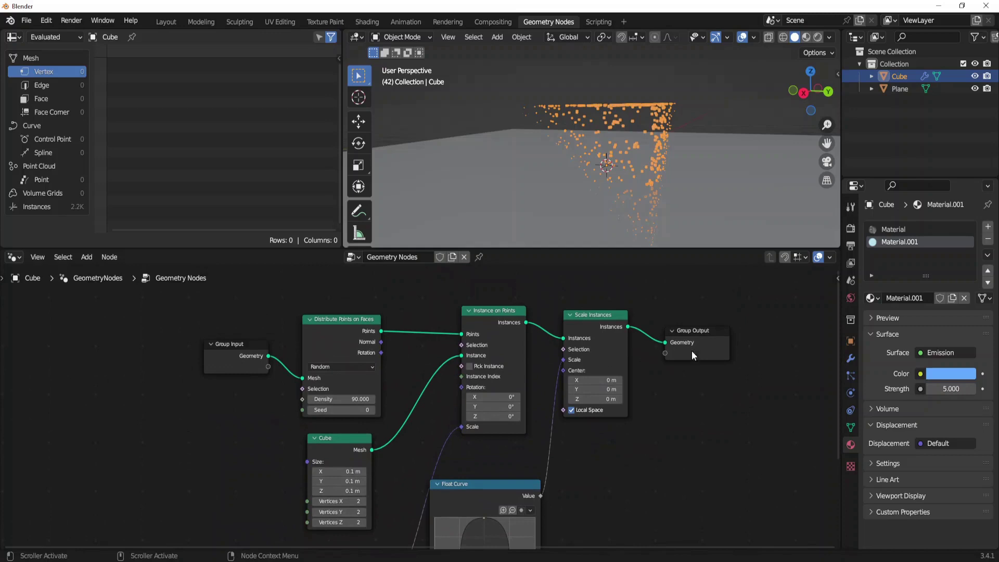
Step: Move the Group Output node aside and add a Set Material node to the node tree
{"action": "left_click_drag", "start_coordinate": [698, 331], "coordinate": [718, 332]}
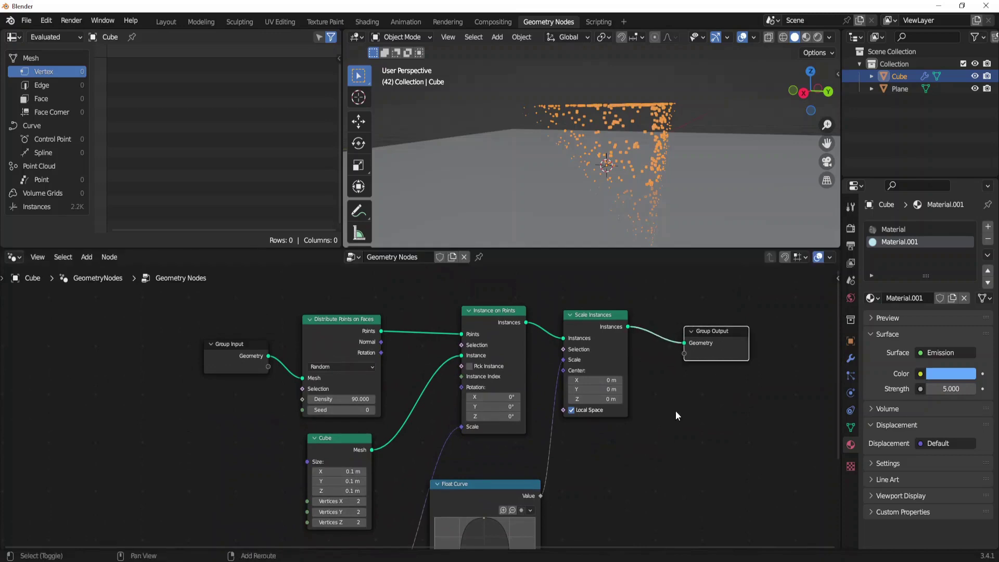
{"action": "key", "text": "shift+a"}
{"action": "mouse_move", "coordinate": [676, 410]}
{"action": "left_click", "coordinate": [648, 271]}
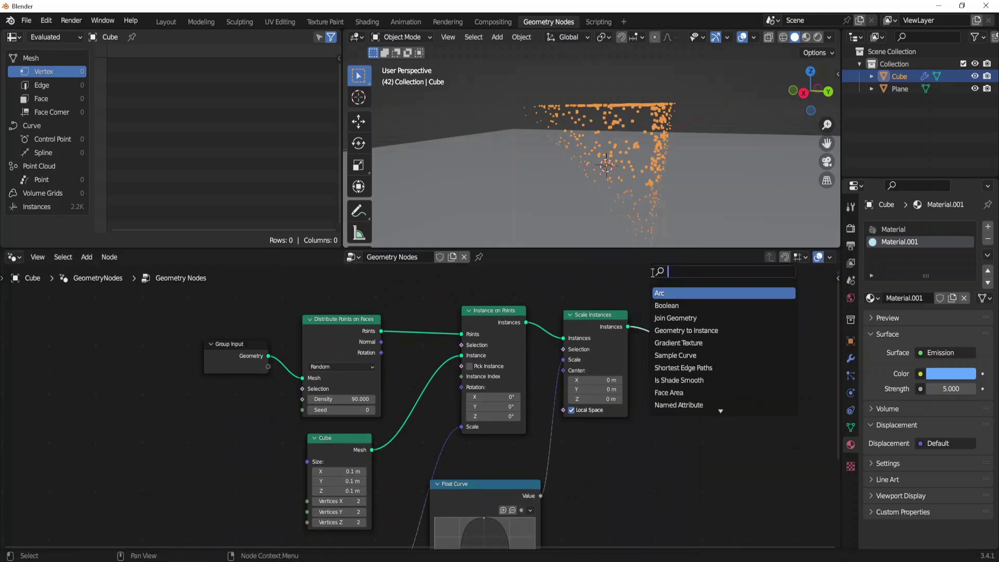
{"action": "type", "text": "set ma"}
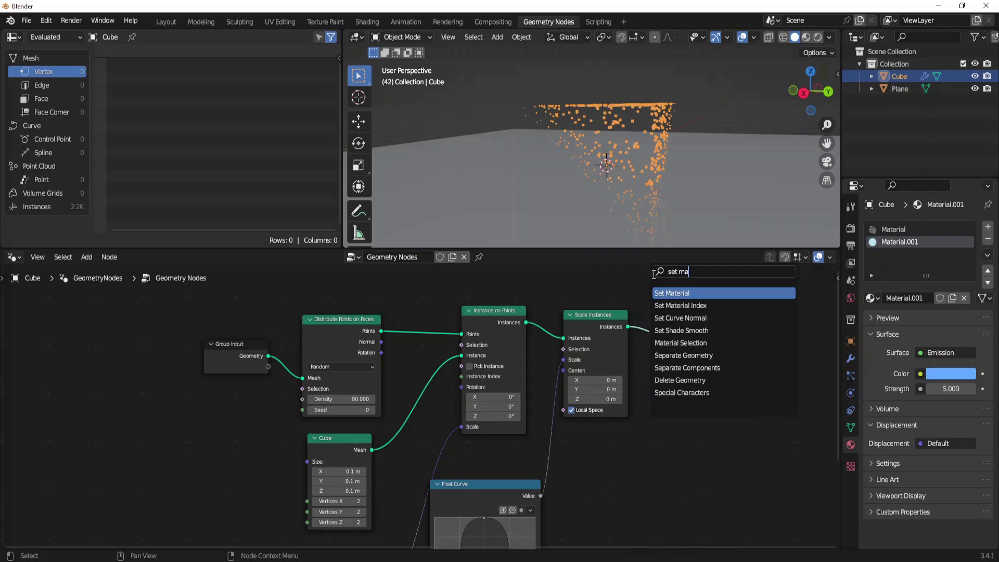
{"action": "left_click", "coordinate": [675, 293]}
{"action": "left_click", "coordinate": [698, 476]}
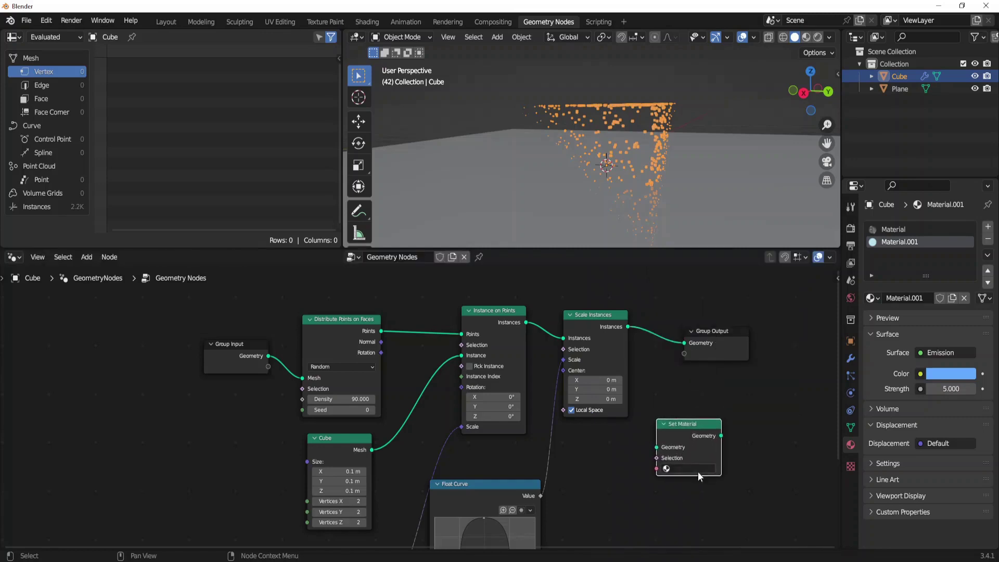
Step: Assign Material.001 in the Set Material node and insert it between the Cube mesh and Instance on Points
{"action": "left_click", "coordinate": [666, 468]}
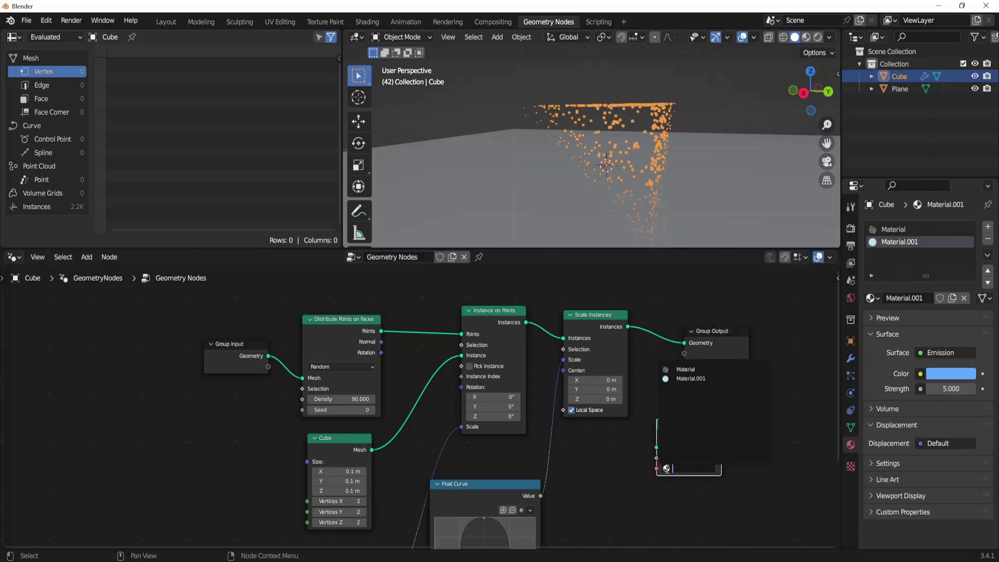
{"action": "left_click", "coordinate": [702, 378]}
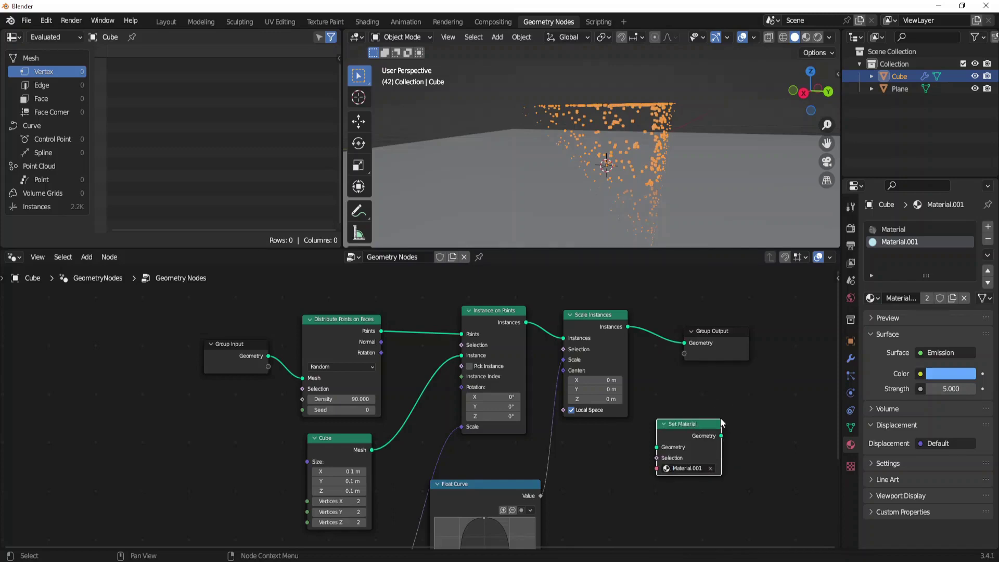
{"action": "left_click_drag", "start_coordinate": [692, 428], "coordinate": [448, 393]}
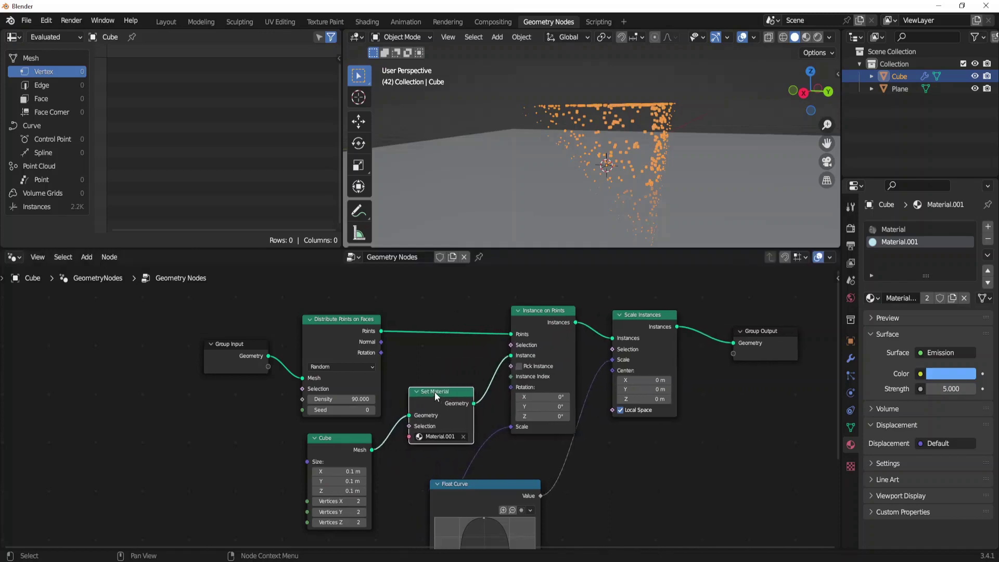
Step: Switch the 3D viewport to Rendered shading and examine the glow of the scattered cubes on the floor plane
{"action": "left_click", "coordinate": [774, 145]}
{"action": "mouse_move", "coordinate": [805, 97]}
{"action": "left_mouse_down"}
{"action": "mouse_move", "coordinate": [809, 87]}
{"action": "mouse_move", "coordinate": [742, 144]}
{"action": "left_mouse_up"}
{"action": "key", "text": "z"}
{"action": "left_click", "coordinate": [676, 119]}
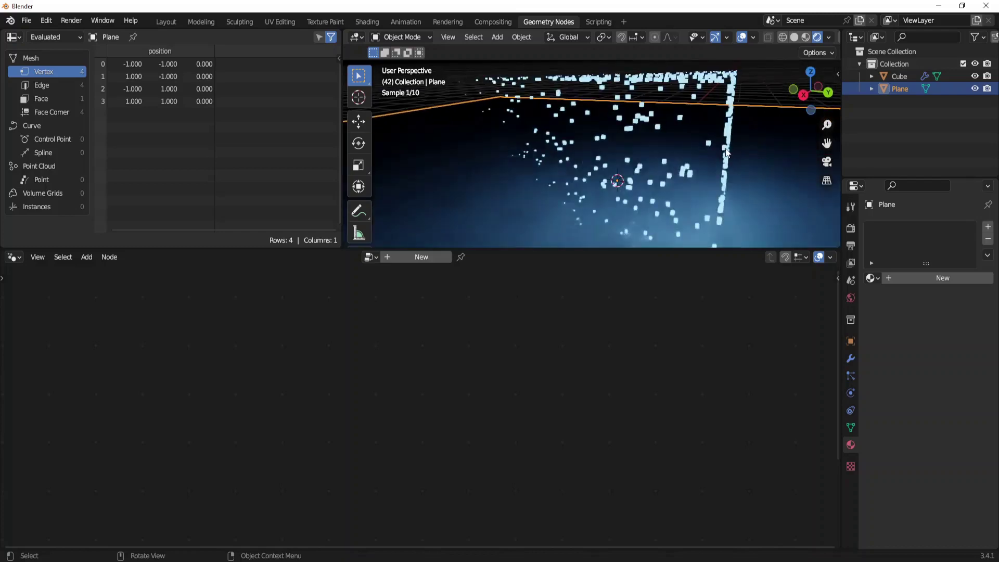
{"action": "left_click", "coordinate": [742, 137]}
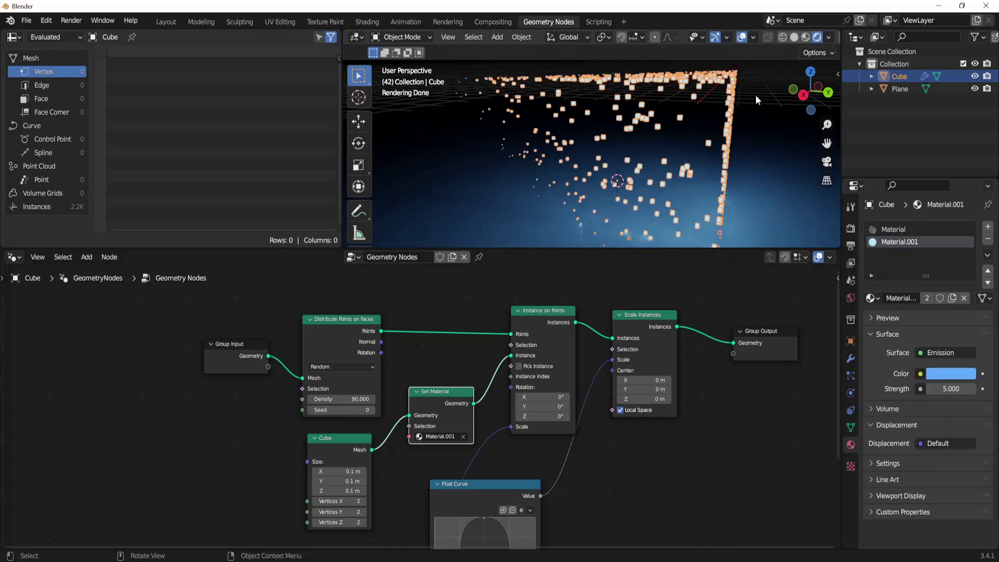
{"action": "left_click", "coordinate": [789, 152]}
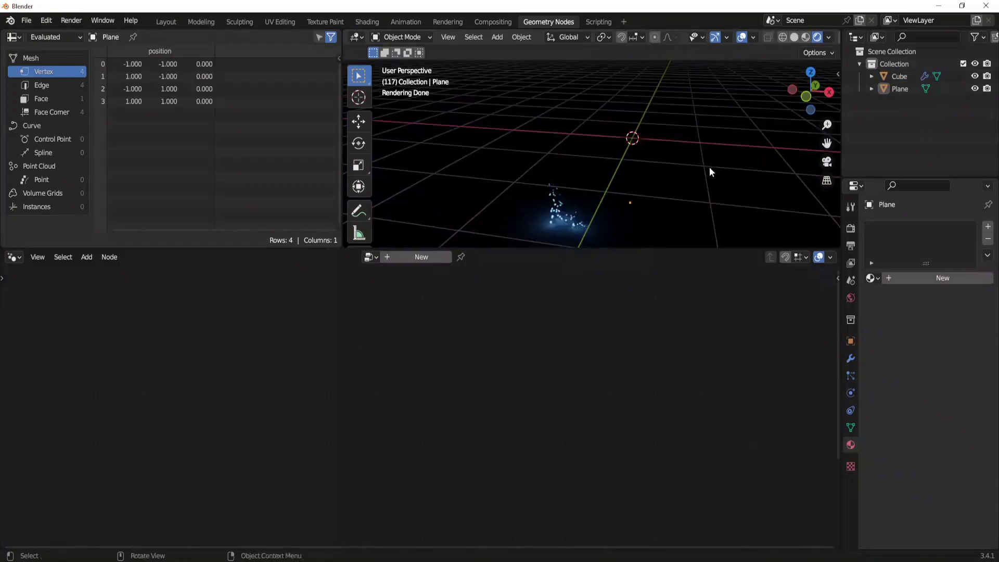
{"action": "left_click", "coordinate": [700, 213]}
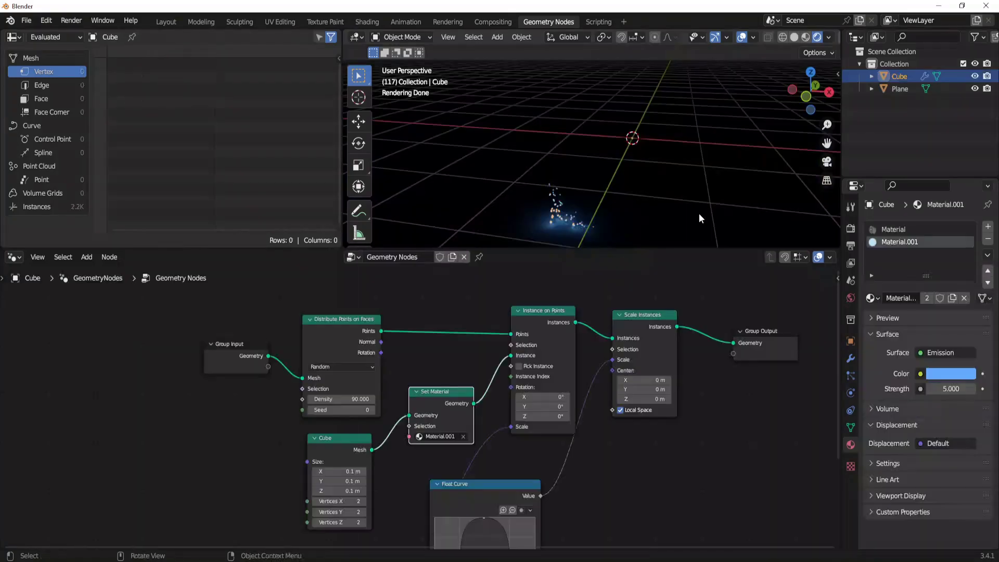
Step: Give the Plane a new material and set its Metallic value to 1
{"action": "left_click", "coordinate": [891, 89]}
{"action": "left_click", "coordinate": [919, 276]}
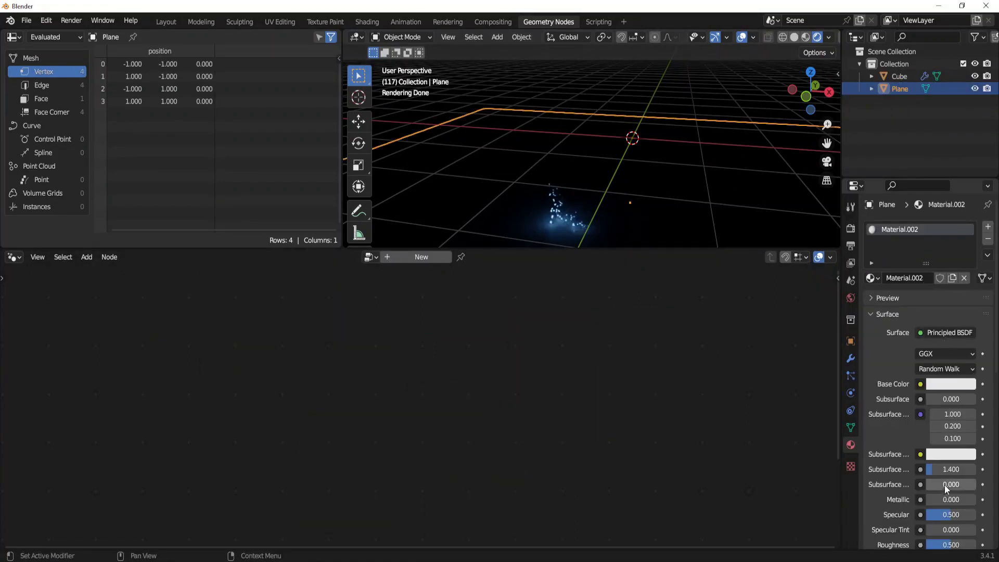
{"action": "scroll", "coordinate": [943, 481], "scroll_direction": "down", "scroll_amount": 2}
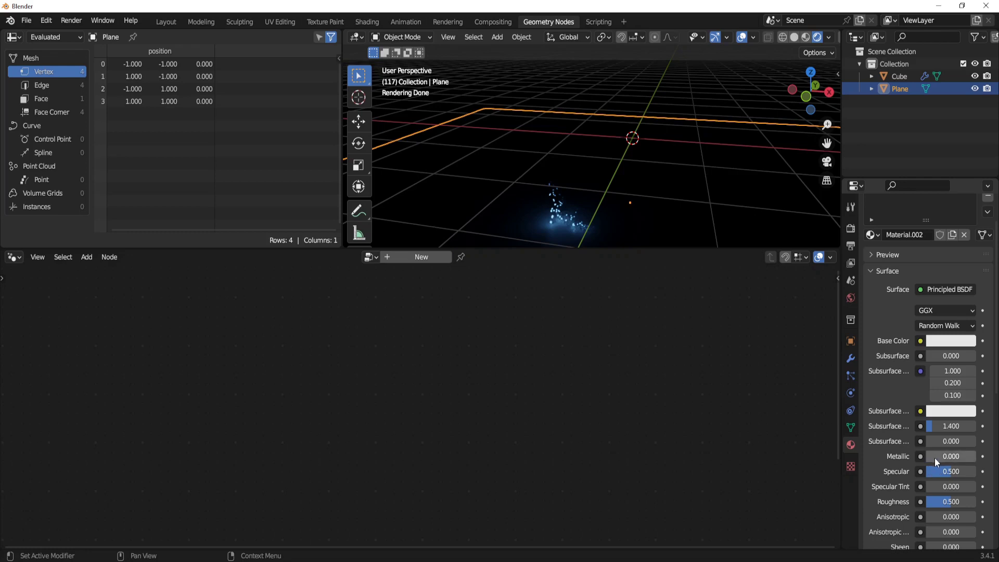
{"action": "left_click_drag", "start_coordinate": [935, 458], "coordinate": [976, 459]}
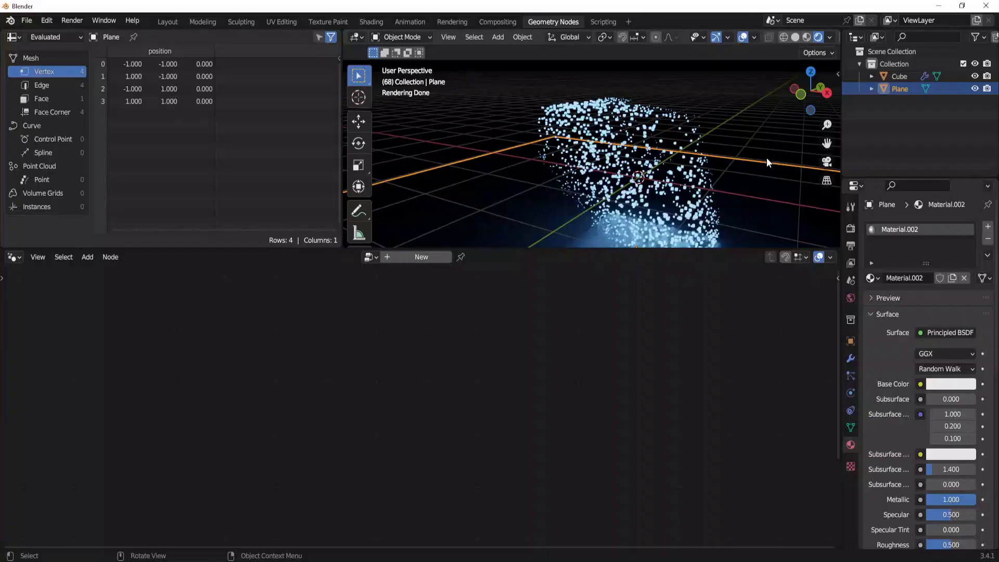
Step: Play the animation in the rendered view and examine the glowing cubes above the metallic floor
{"action": "left_click_drag", "start_coordinate": [827, 143], "coordinate": [811, 123]}
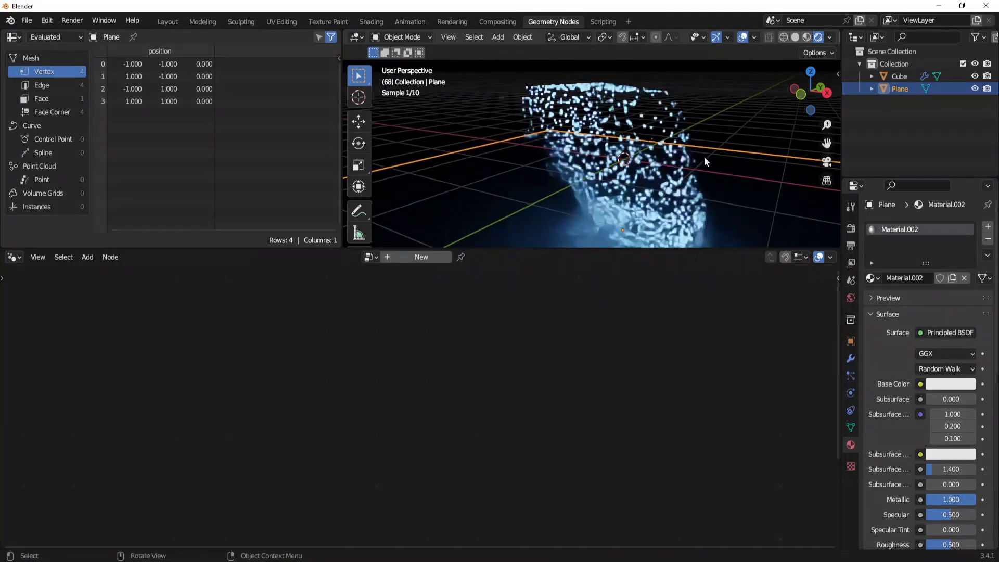
{"action": "scroll", "coordinate": [687, 159], "scroll_direction": "down", "scroll_amount": 2}
{"action": "scroll", "coordinate": [661, 159], "scroll_direction": "up", "scroll_amount": 1}
{"action": "left_click", "coordinate": [621, 152]}
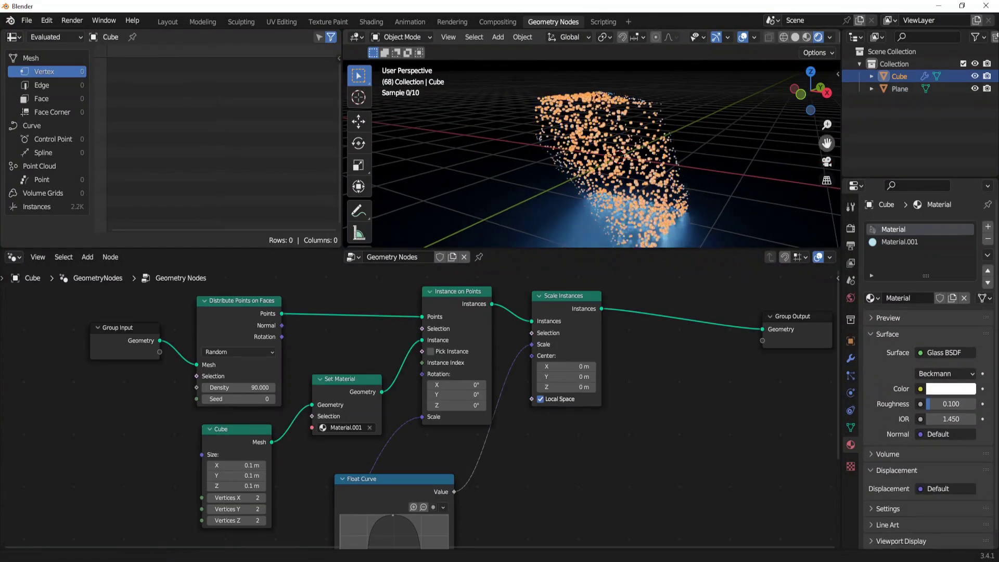
{"action": "mouse_move", "coordinate": [806, 103]}
{"action": "left_mouse_down"}
{"action": "mouse_move", "coordinate": [789, 105]}
{"action": "mouse_move", "coordinate": [825, 95]}
{"action": "mouse_move", "coordinate": [777, 120]}
{"action": "mouse_move", "coordinate": [828, 104]}
{"action": "mouse_move", "coordinate": [809, 104]}
{"action": "left_mouse_up"}
{"action": "key", "text": "space"}
{"action": "key", "text": "space"}
{"action": "scroll", "coordinate": [687, 188], "scroll_direction": "up", "scroll_amount": 1}
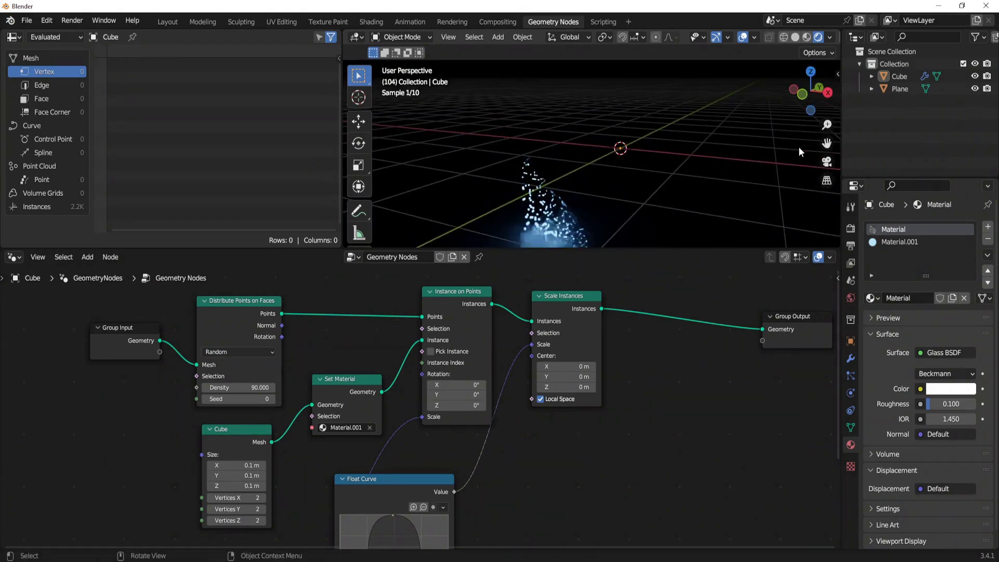
Step: Select the Cube and insert a Join Geometry node between Scale Instances and Group Output
{"action": "left_click", "coordinate": [900, 78]}
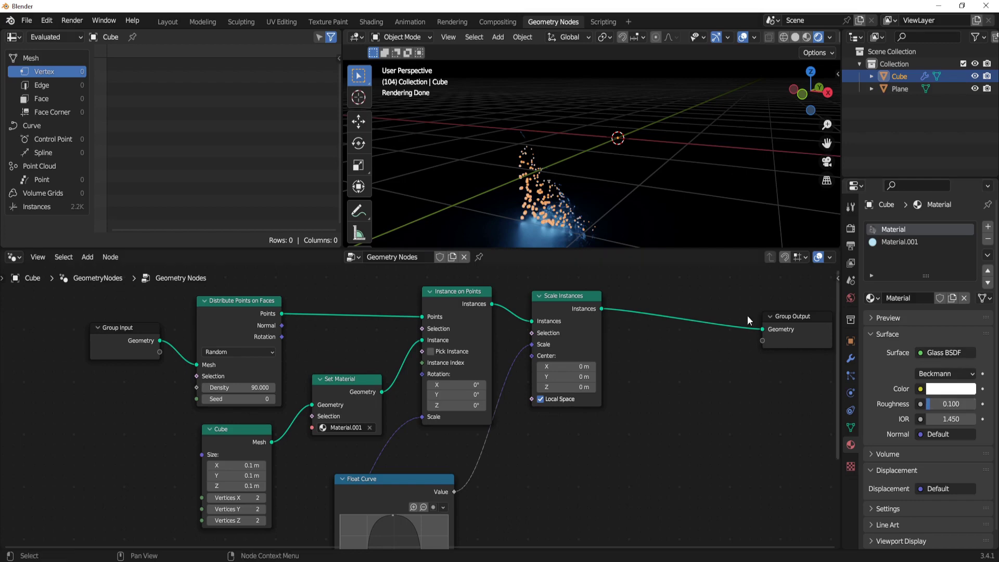
{"action": "scroll", "coordinate": [579, 344], "scroll_direction": "down", "scroll_amount": 1}
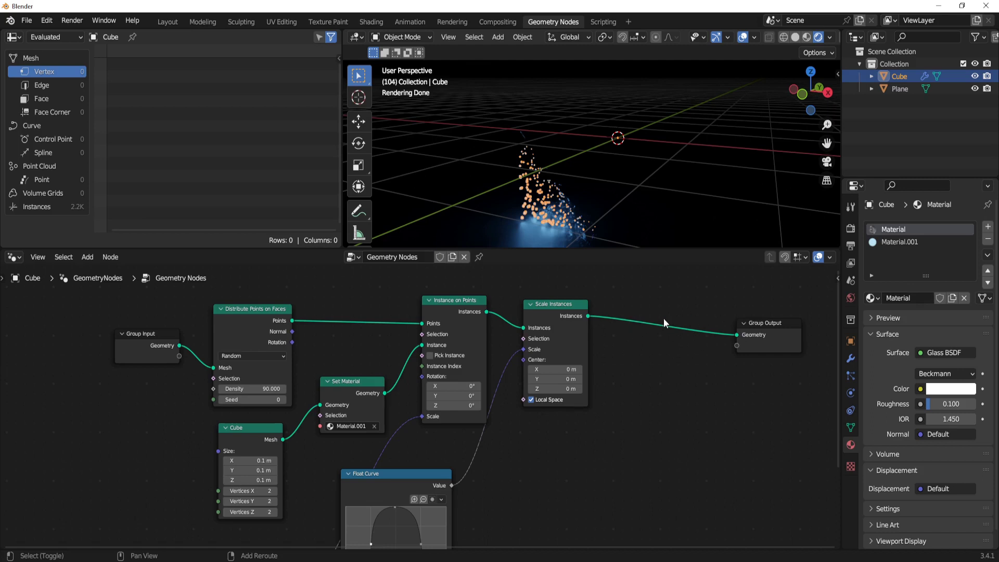
{"action": "key", "text": "shift+a"}
{"action": "left_click", "coordinate": [646, 267]}
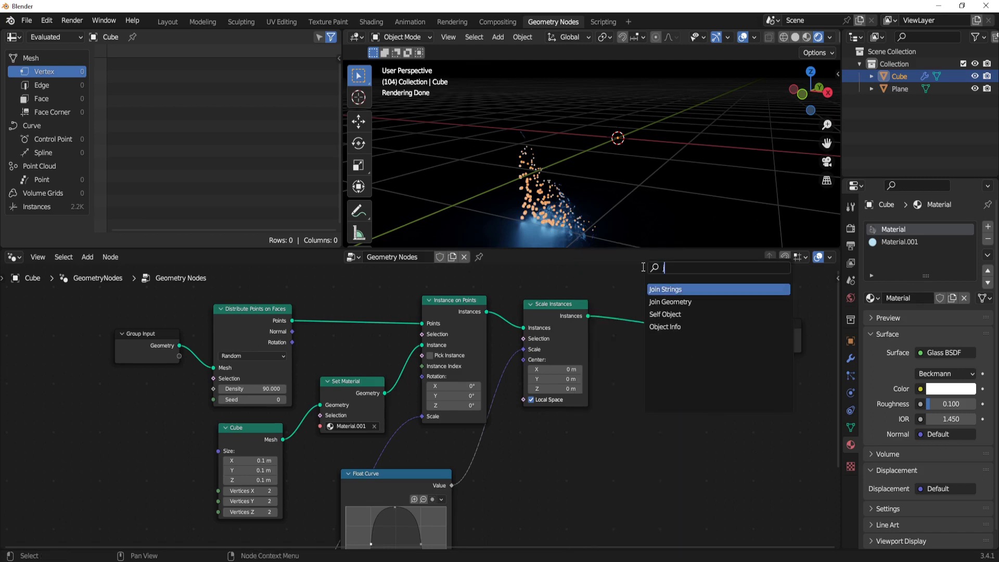
{"action": "type", "text": "joi"}
{"action": "left_click", "coordinate": [661, 300]}
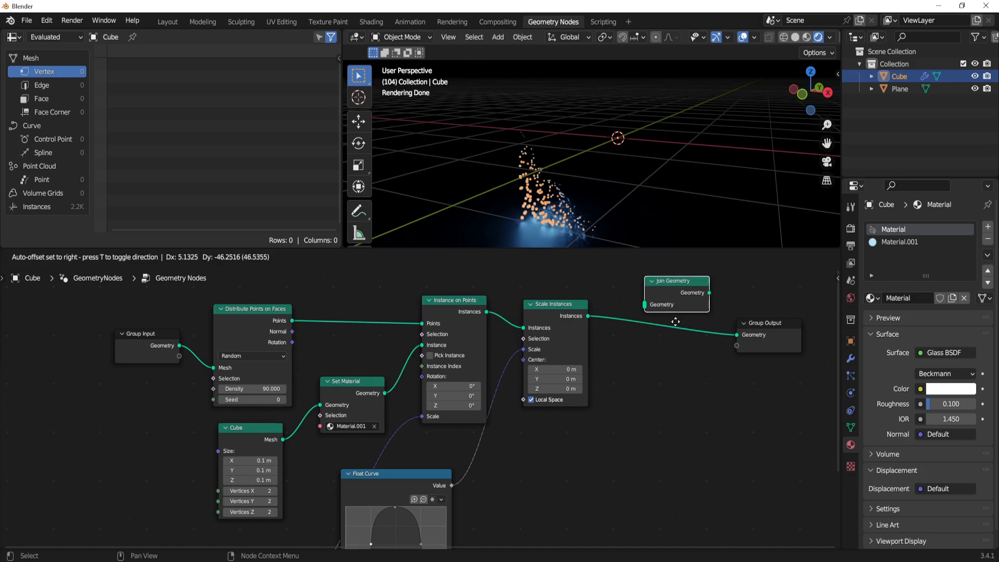
{"action": "left_click", "coordinate": [669, 342]}
Step: Connect the Group Input geometry to the Join Geometry node so the original cube is included
{"action": "scroll", "coordinate": [681, 357], "scroll_direction": "up", "scroll_amount": 1}
{"action": "scroll", "coordinate": [683, 360], "scroll_direction": "up", "scroll_amount": 1}
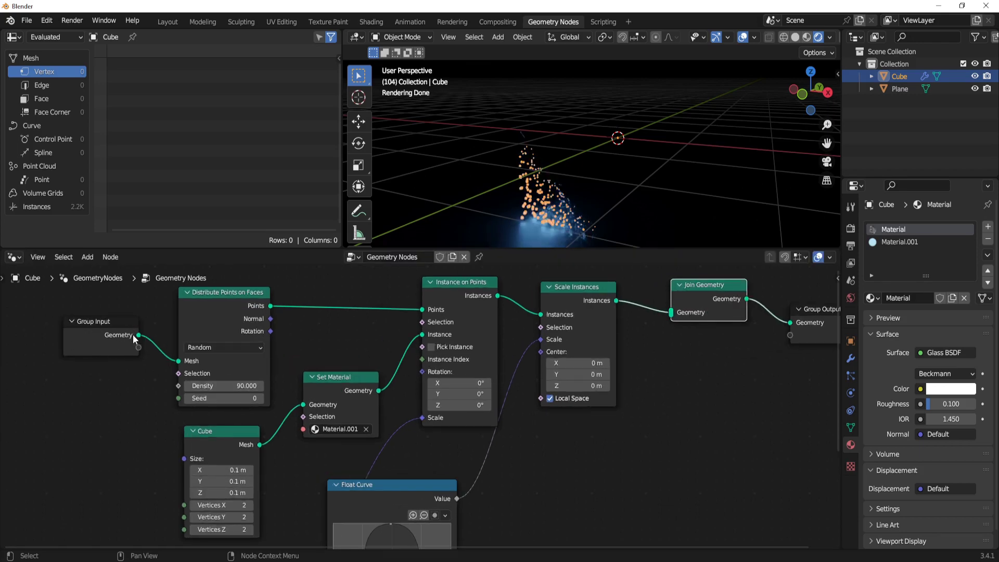
{"action": "mouse_move", "coordinate": [139, 340]}
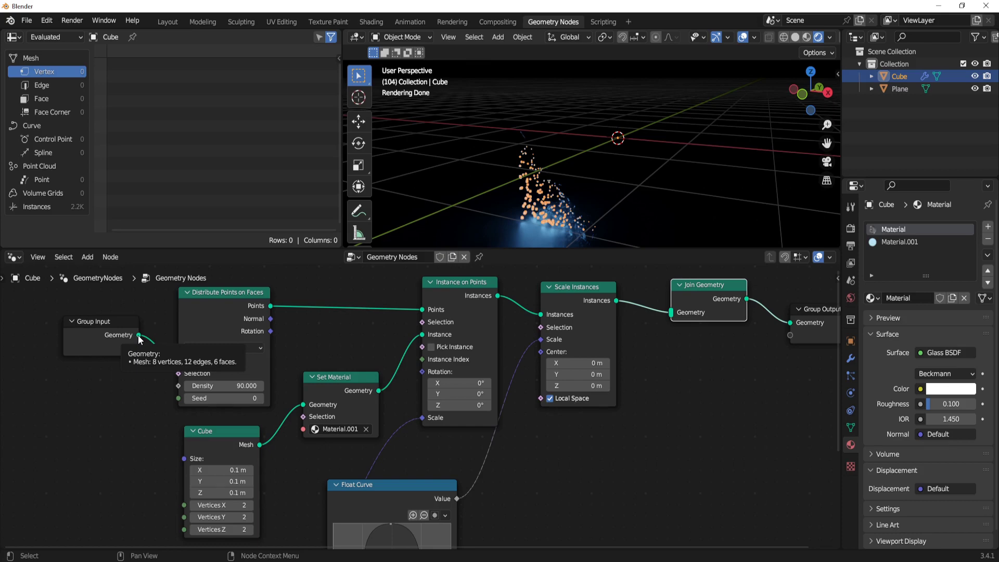
{"action": "left_click_drag", "start_coordinate": [139, 337], "coordinate": [667, 320]}
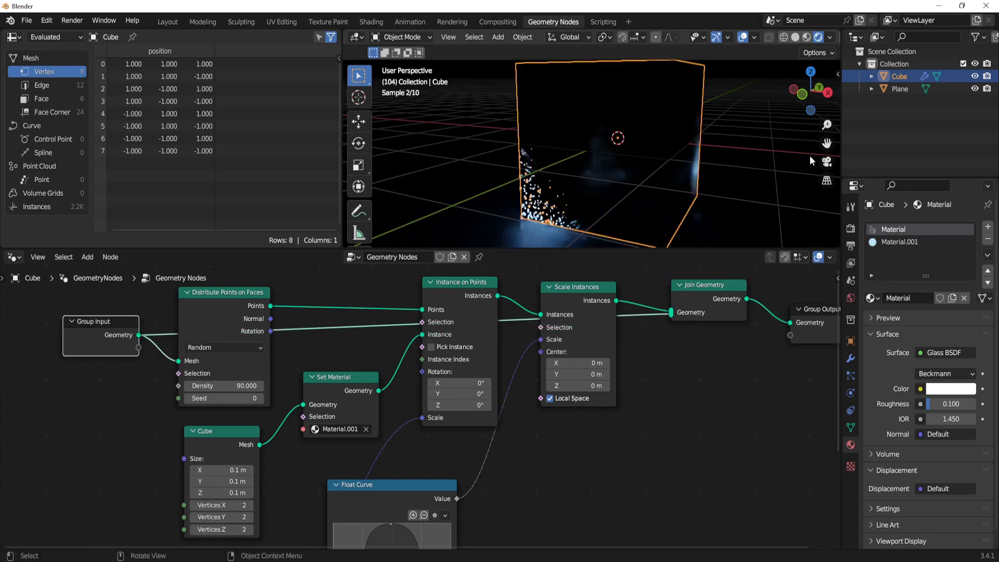
Step: Play the animation and examine the joined glass cube with its glowing particles from several angles and distances
{"action": "middle_click_drag", "start_coordinate": [791, 128], "coordinate": [776, 133]}
{"action": "left_click", "coordinate": [690, 158]}
{"action": "left_click", "coordinate": [677, 153]}
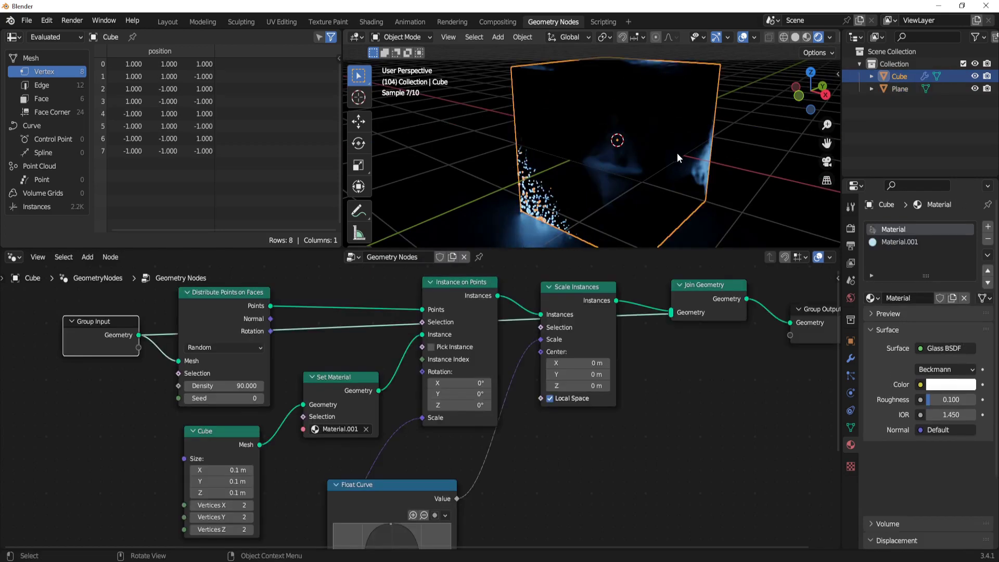
{"action": "key", "text": "space"}
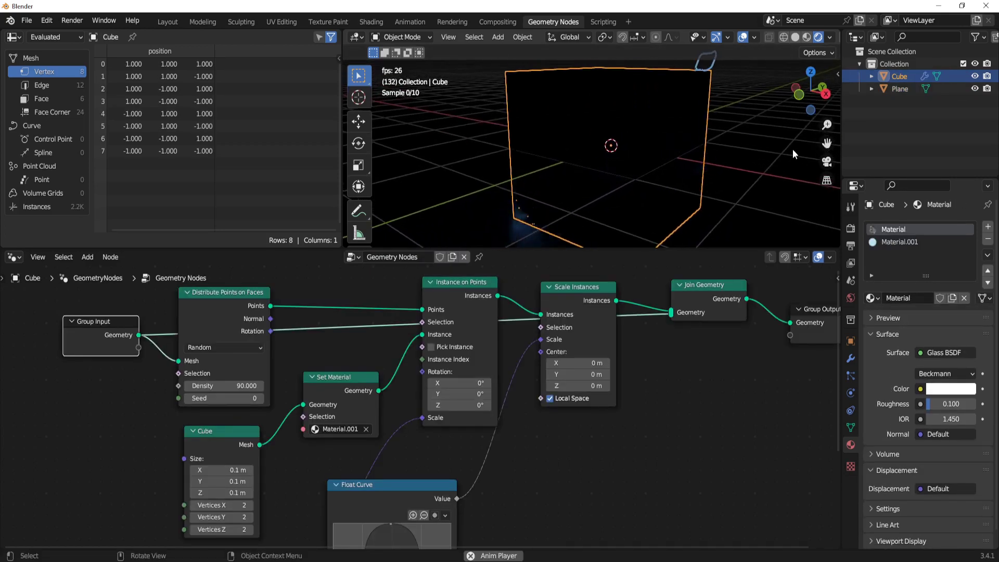
{"action": "left_click_drag", "start_coordinate": [815, 98], "coordinate": [840, 91]}
{"action": "key", "text": "space"}
{"action": "scroll", "coordinate": [804, 138], "scroll_direction": "up", "scroll_amount": 4}
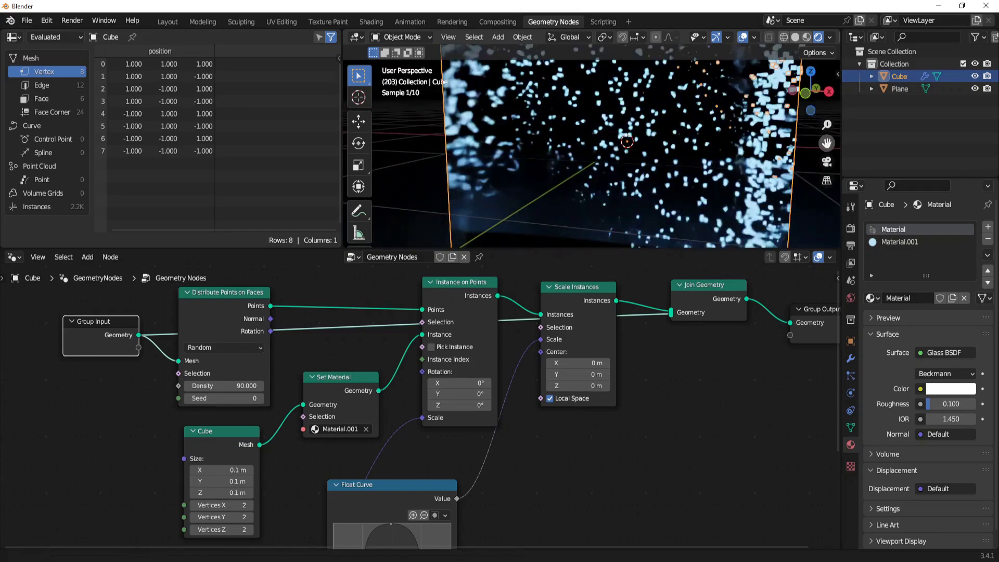
{"action": "middle_click_drag", "start_coordinate": [794, 128], "coordinate": [787, 160], "text": "shift"}
{"action": "scroll", "coordinate": [788, 160], "scroll_direction": "down", "scroll_amount": 6}
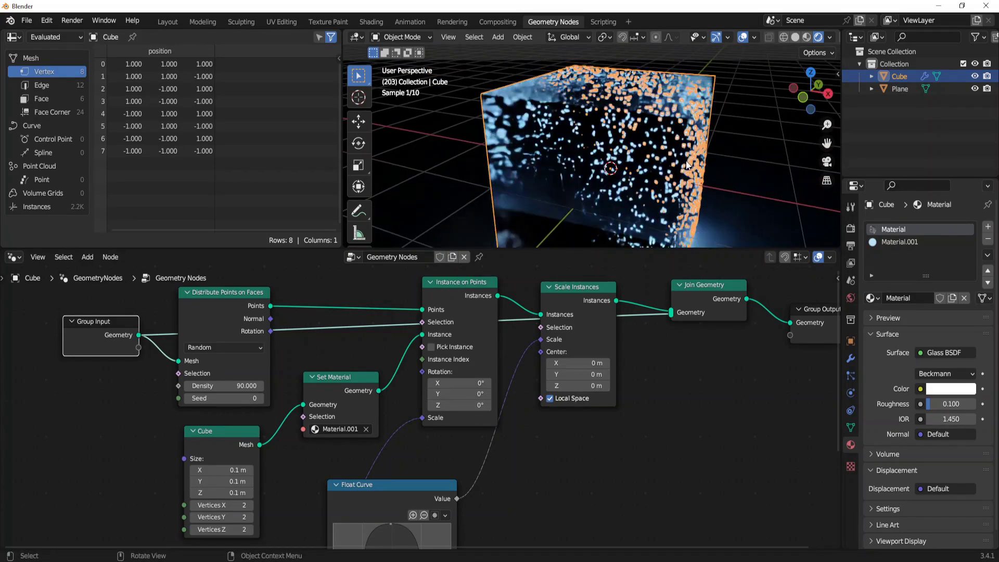
{"action": "left_click", "coordinate": [747, 151]}
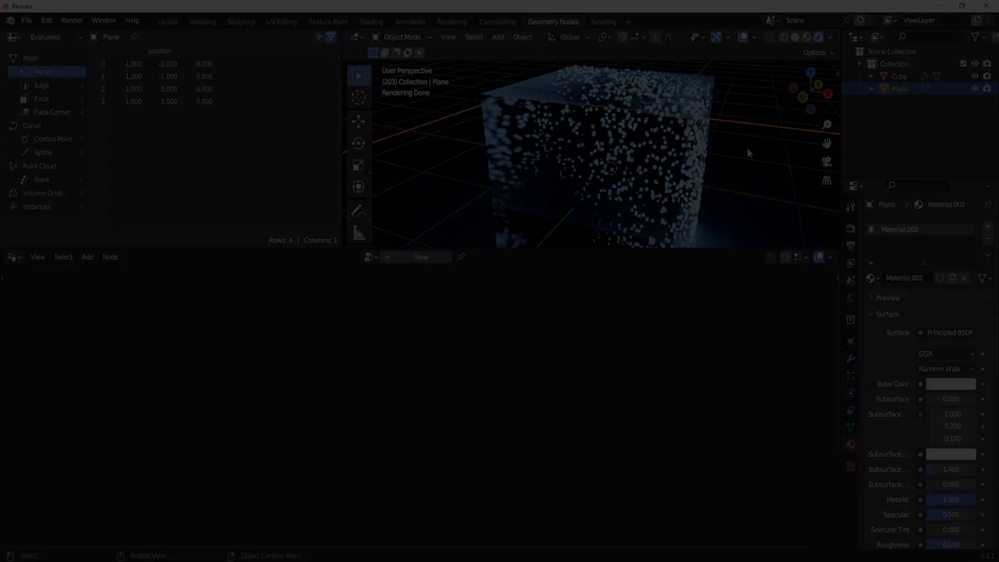